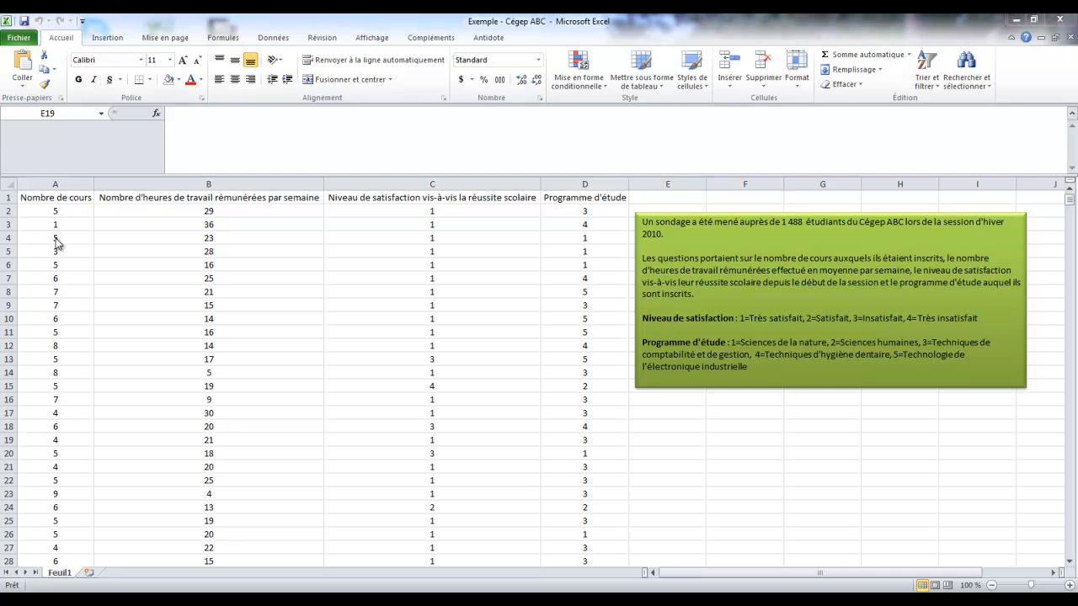
Insert a markers-only scatter chart from the course-count and weekly work-hours data in A2:B1489
click(1068, 203)
drag(1069, 206, 1069, 562)
drag(213, 558, 149, 173)
click(108, 37)
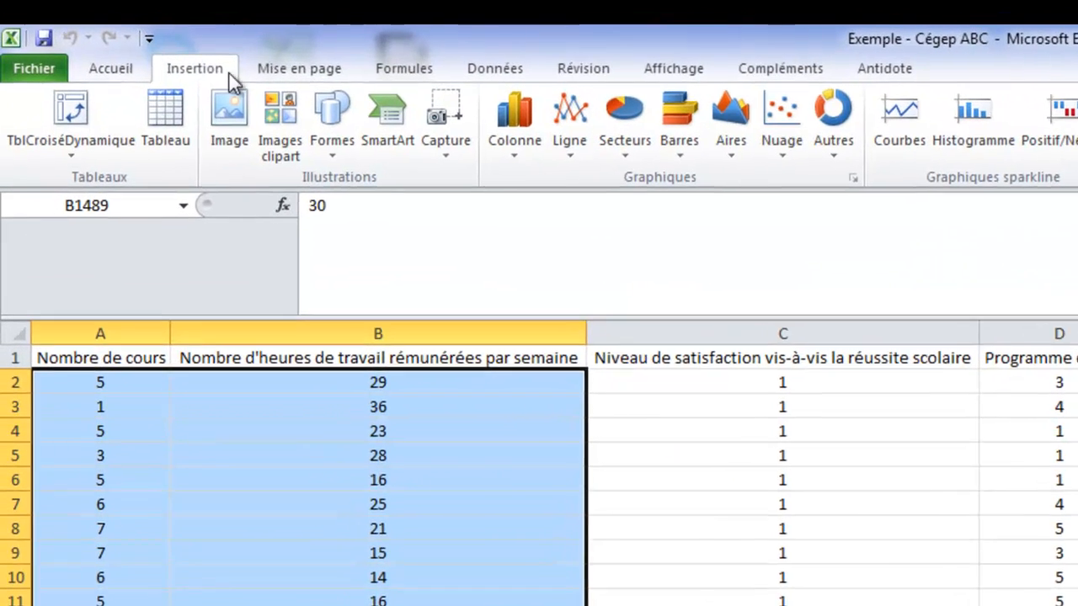
click(779, 127)
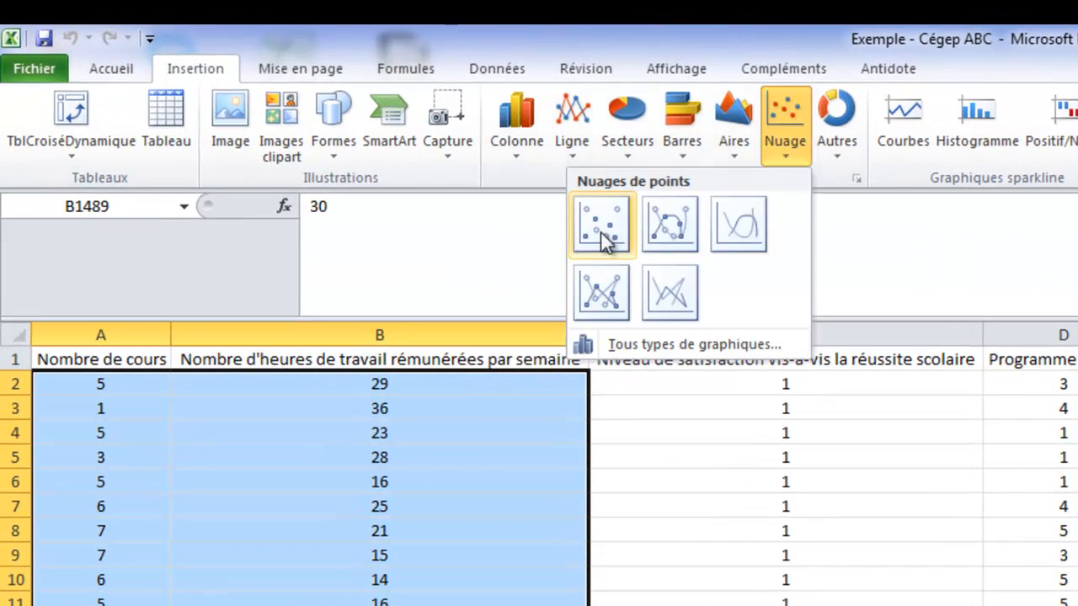
click(601, 224)
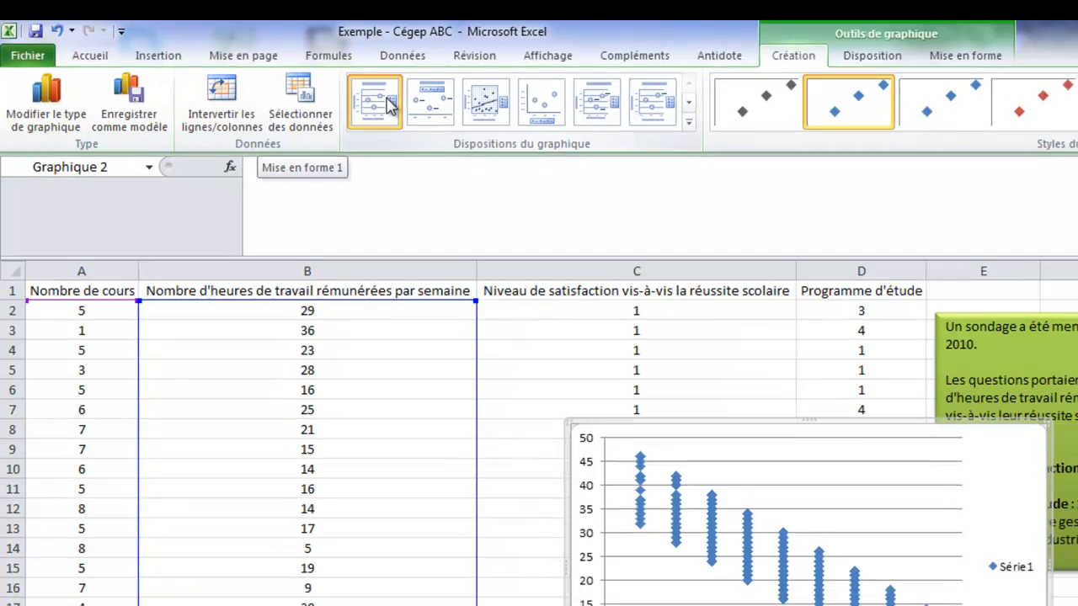
Apply the Mise en forme 1 layout to the scatter chart and delete its legend
click(387, 111)
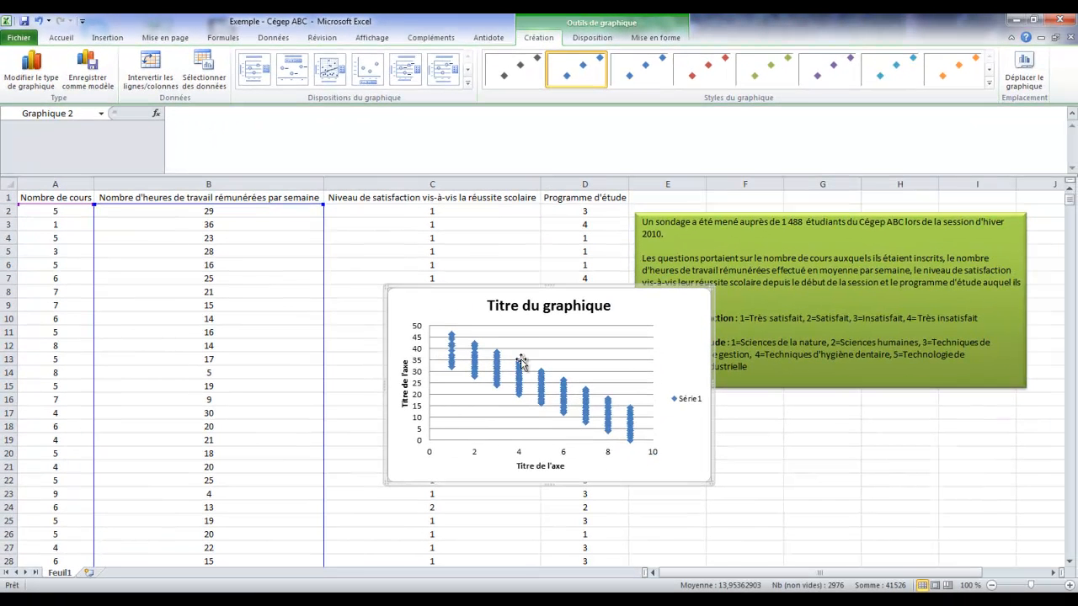
click(686, 403)
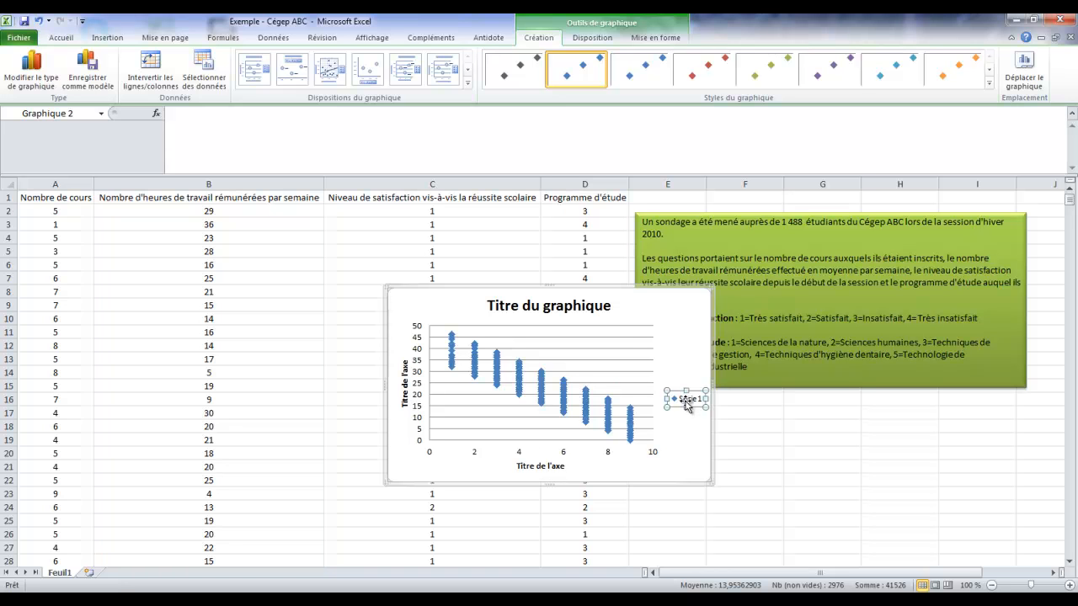
key(Delete)
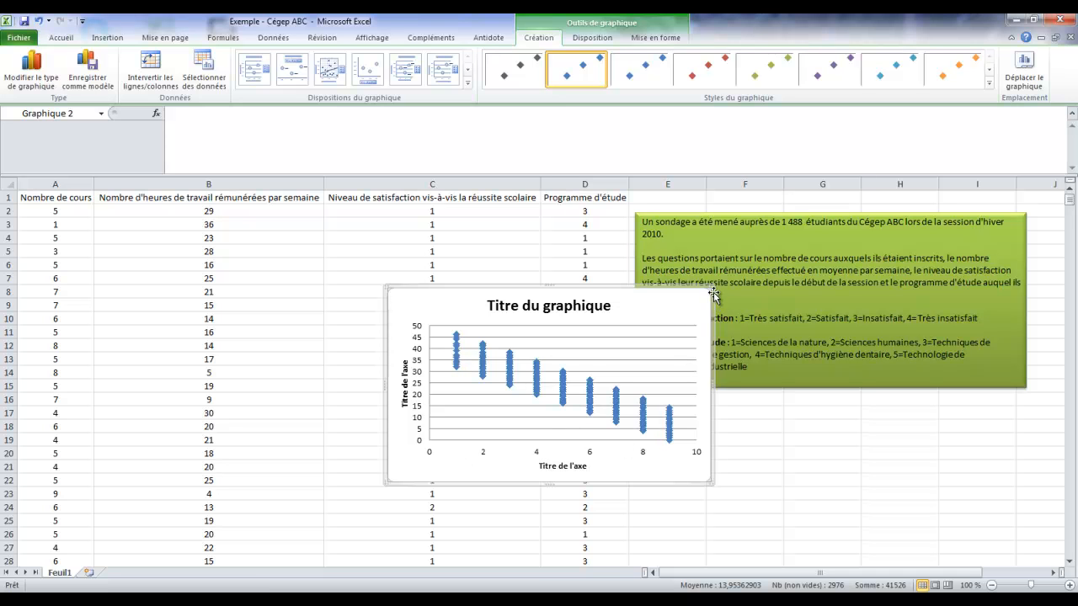
Enlarge the scatter chart to nearly twice its width and shift it slightly down the sheet
drag(712, 288, 986, 125)
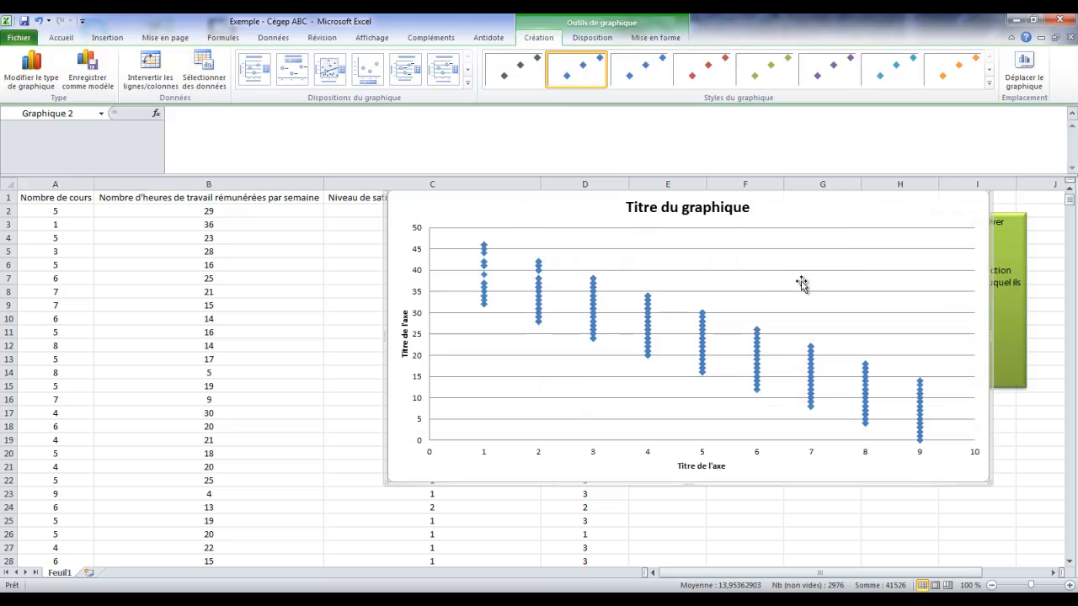
drag(816, 211, 810, 255)
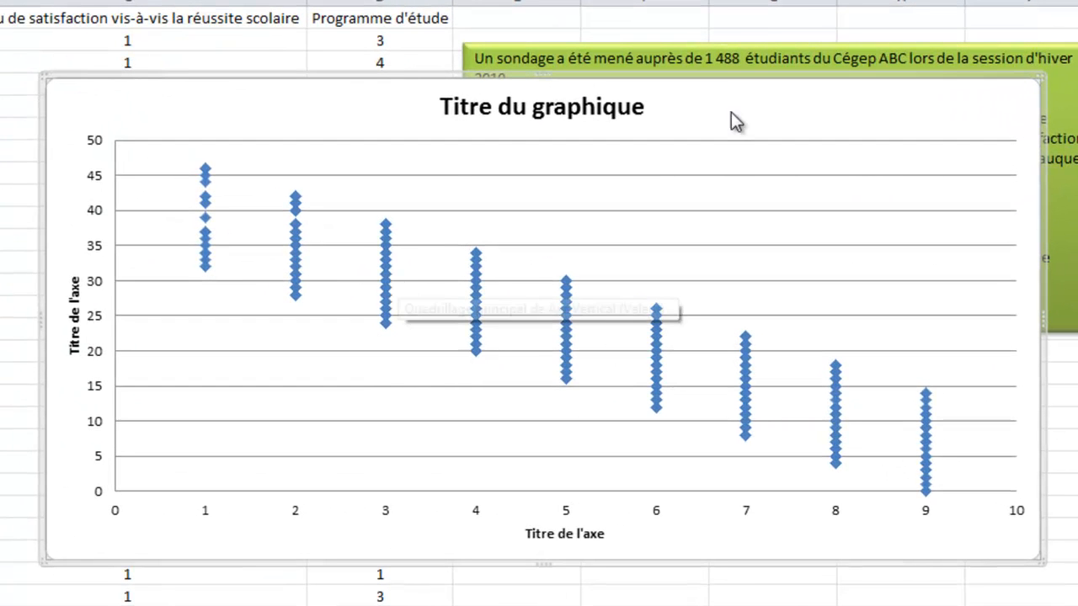
Replace the chart title with a French description of average weekly paid work hours of 1 488 Cégep ABC students, winter 2010, by number of courses
click(532, 109)
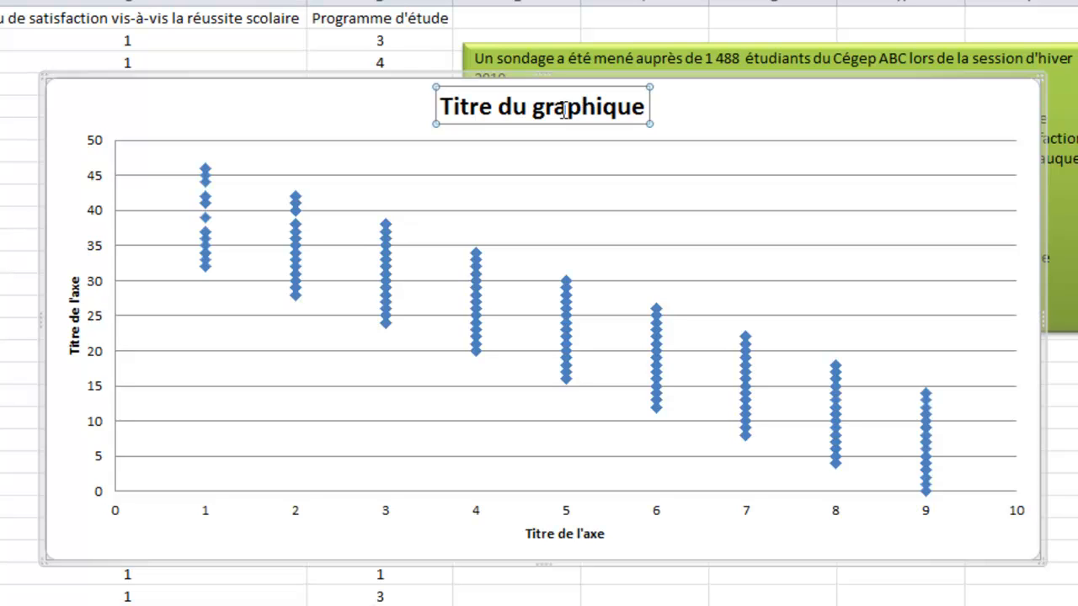
double_click(567, 109)
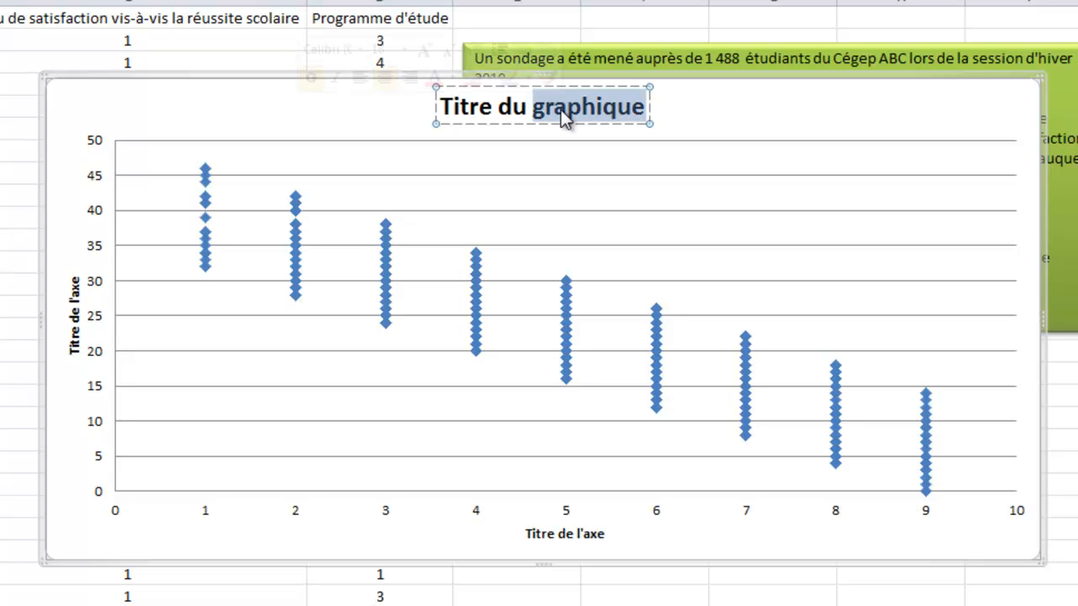
key(BackSpace)
key(BackSpace)
key(BackSpace)
key(BackSpace)
key(BackSpace)
key(BackSpace)
key(BackSpace)
key(BackSpace)
key(BackSpace)
key(BackSpace)
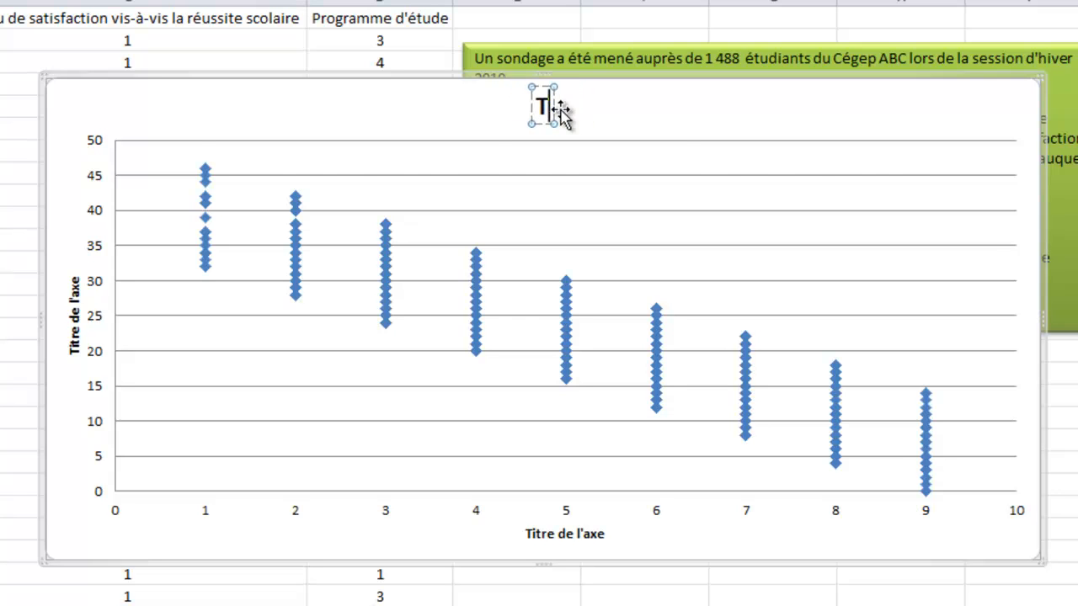
text(Le nombre d'heures de travail rémunérées par semaine (en moyenne) de 1 488 étudiants inscrits au Cégep ABC à la session d'hiver 2010 en fonction du nombre de cours auxquels ils sont inscrits.)
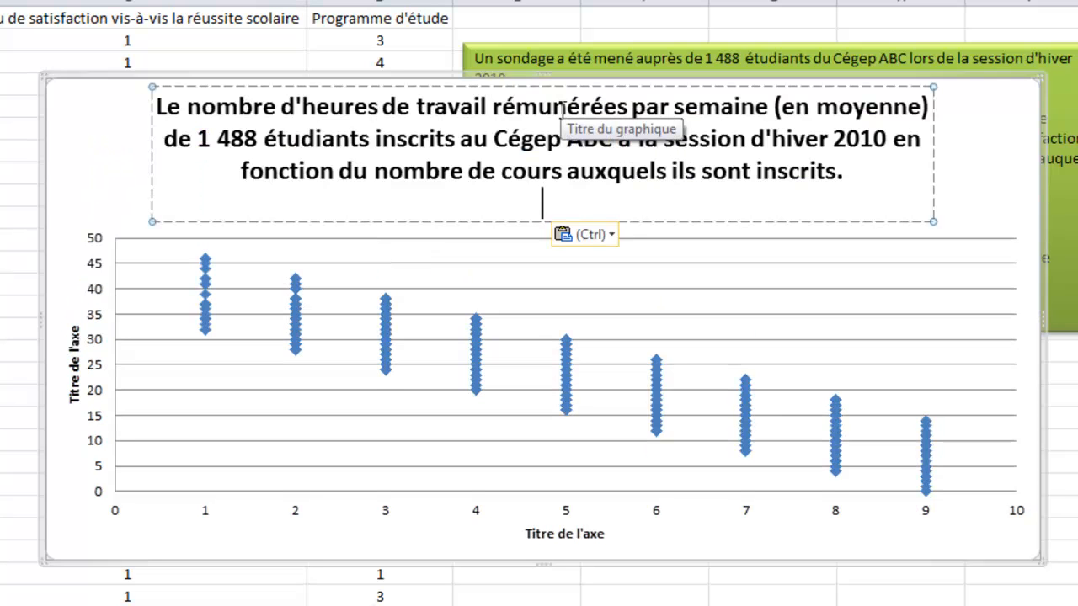
click(938, 197)
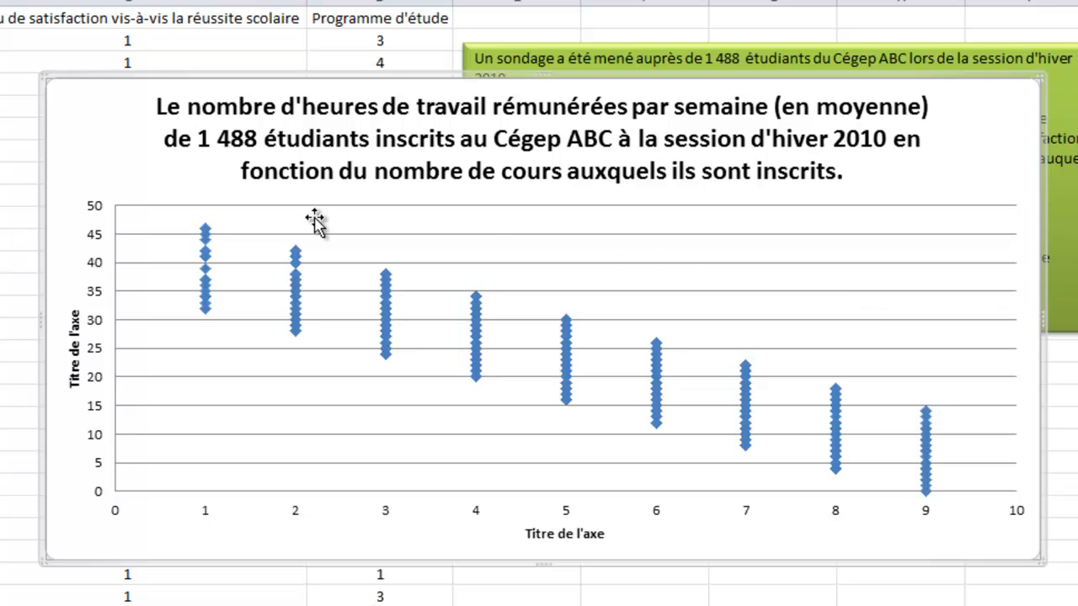
Replace the horizontal axis title with "Nombre de cours"
click(560, 533)
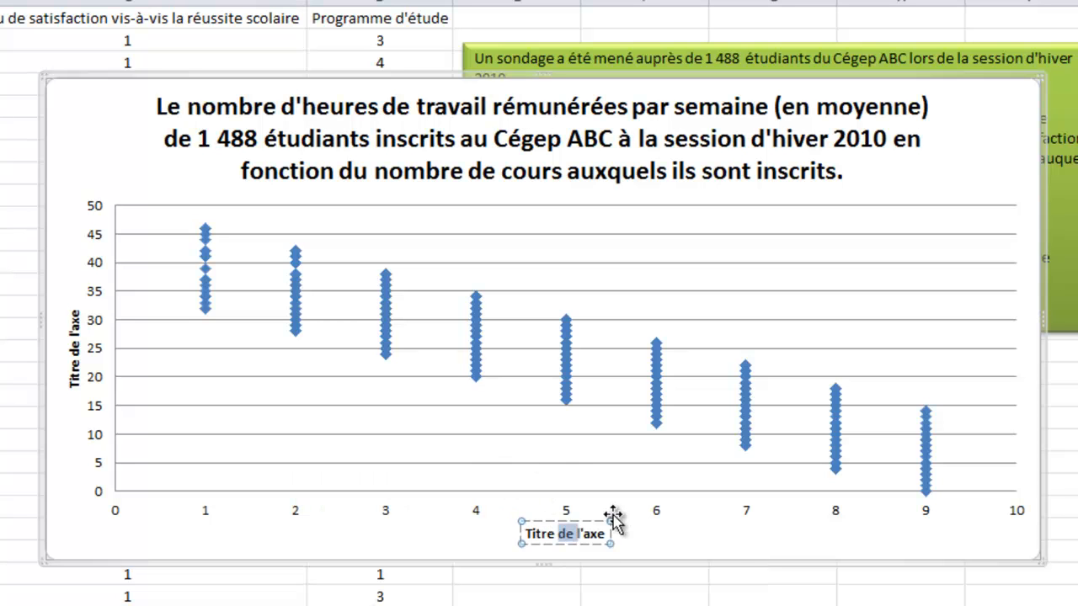
key(ctrl+a)
text(No)
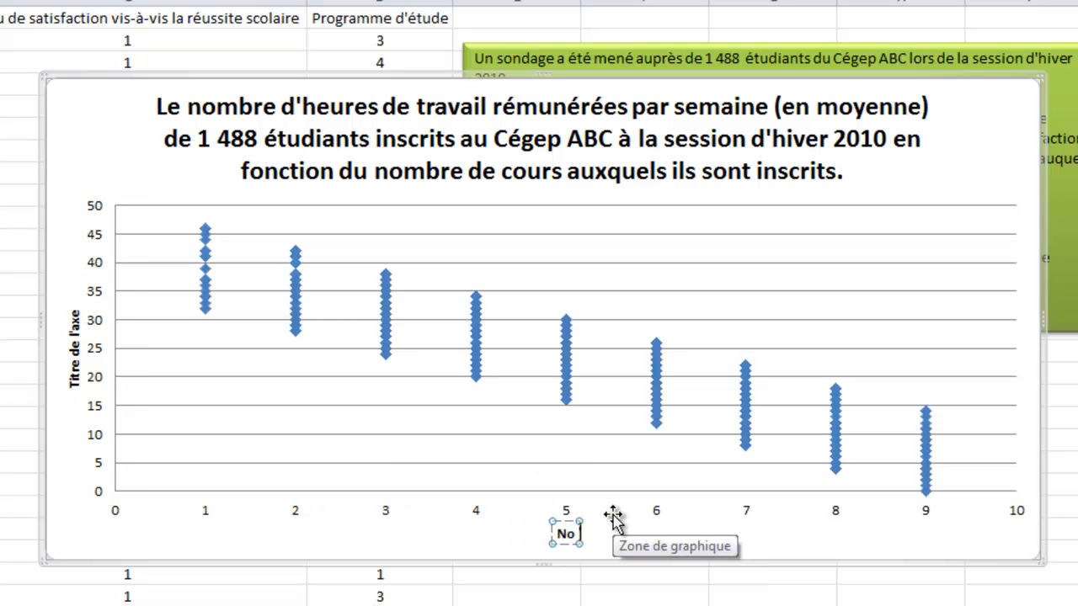
text(mbre de cours)
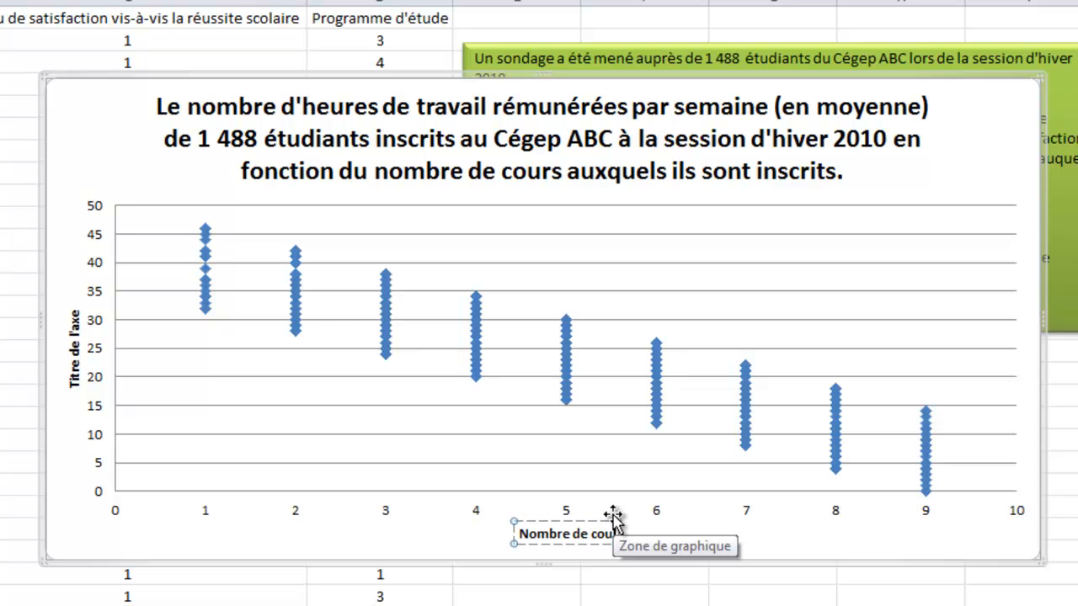
Copy the B1 header text "Nombre d'heures de travail rémunérées par semaine" into the chart's vertical axis title
click(75, 357)
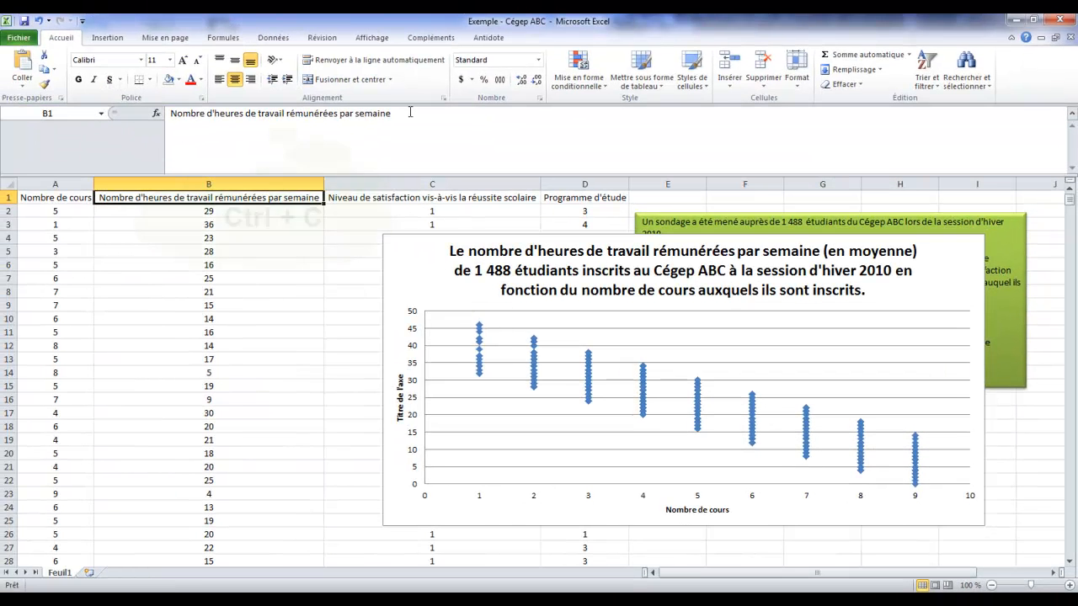
key(ctrl+c)
drag(341, 114, 172, 115)
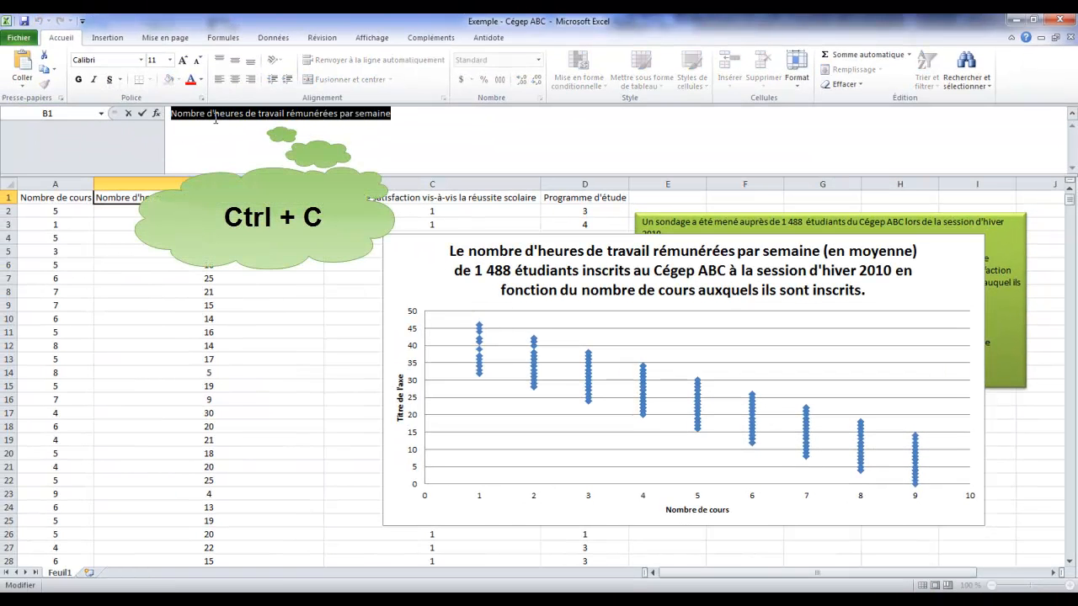
click(401, 402)
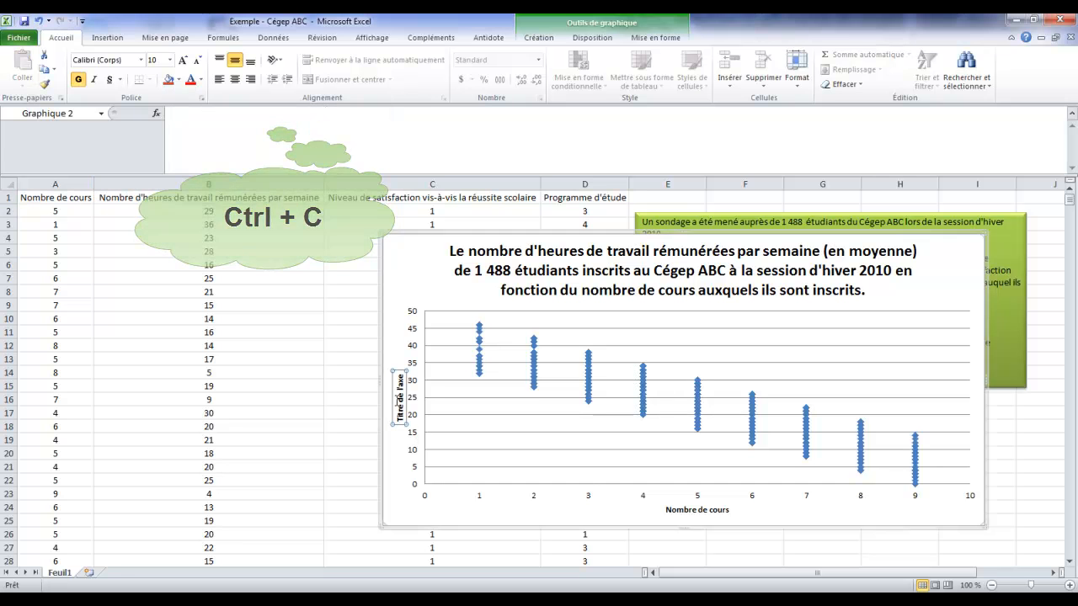
triple_click(401, 408)
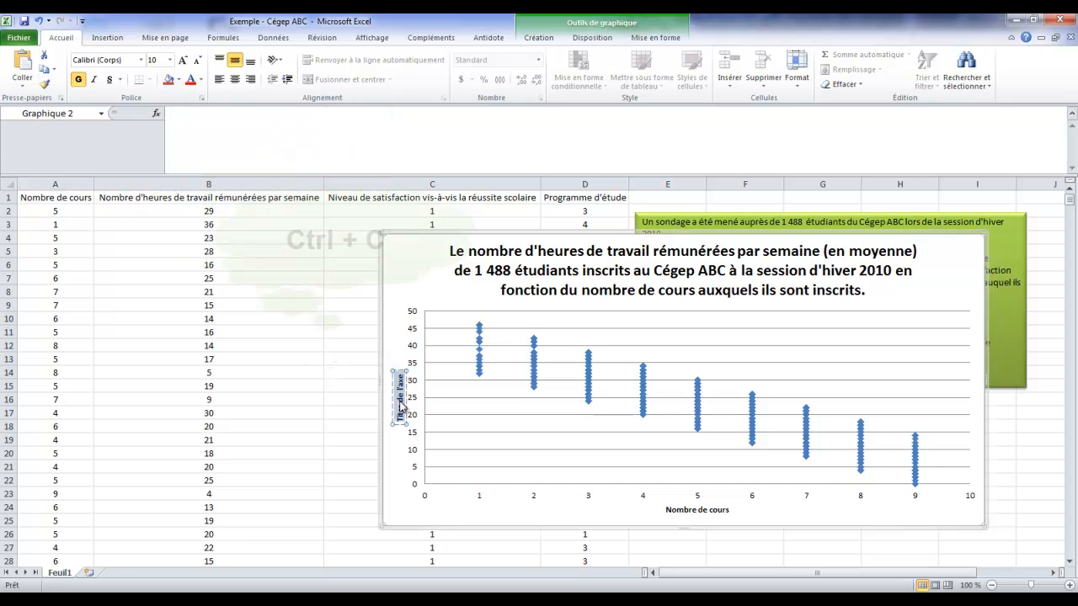
key(ctrl+v)
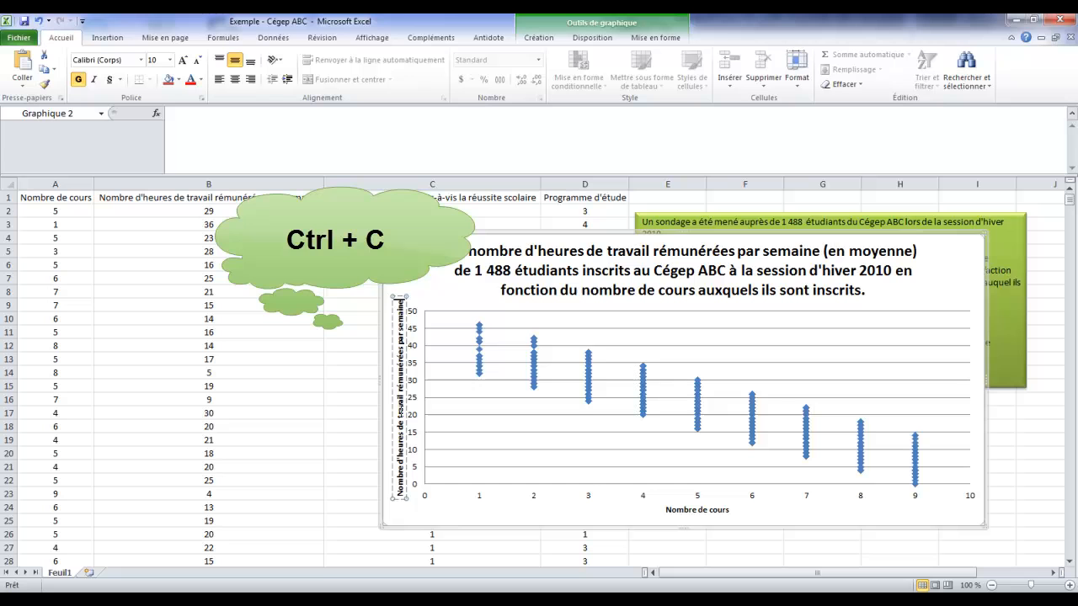
click(457, 407)
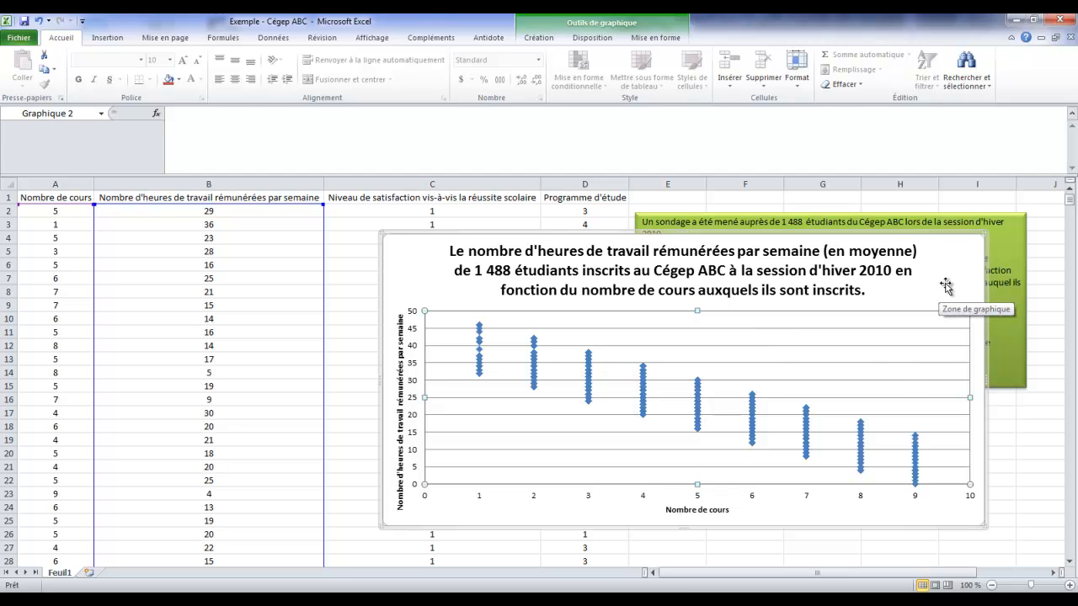
Remove the primary horizontal gridlines from the scatter chart
click(550, 39)
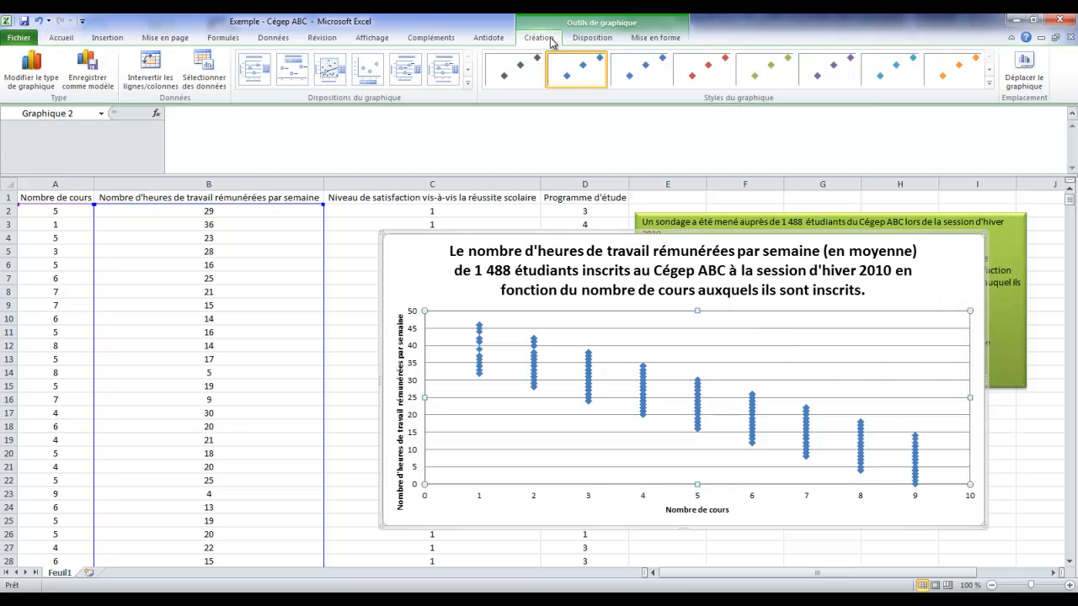
click(586, 38)
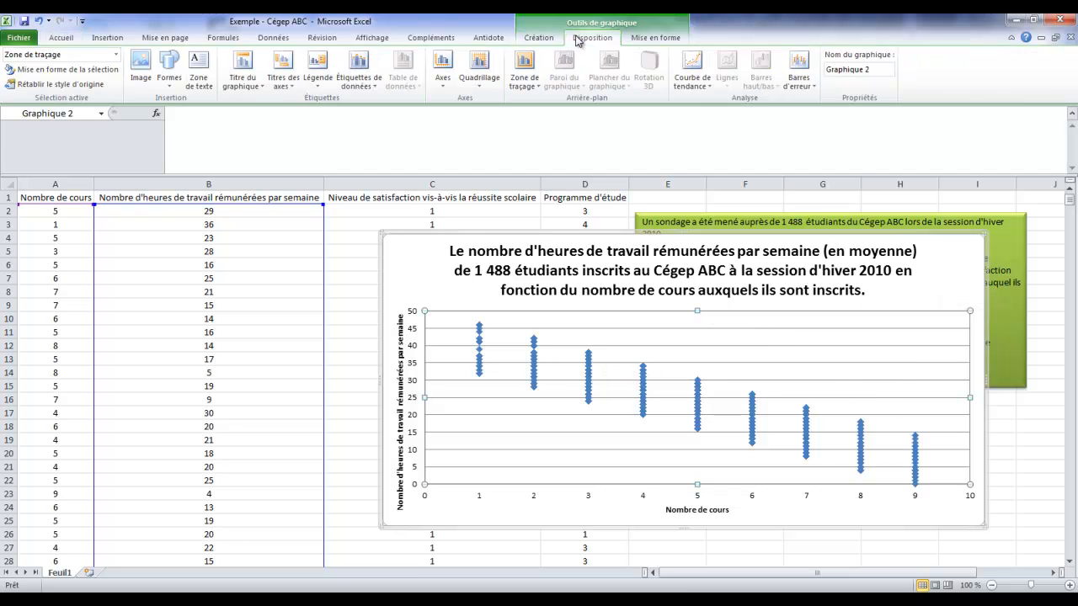
click(477, 85)
mouse_move(421, 100)
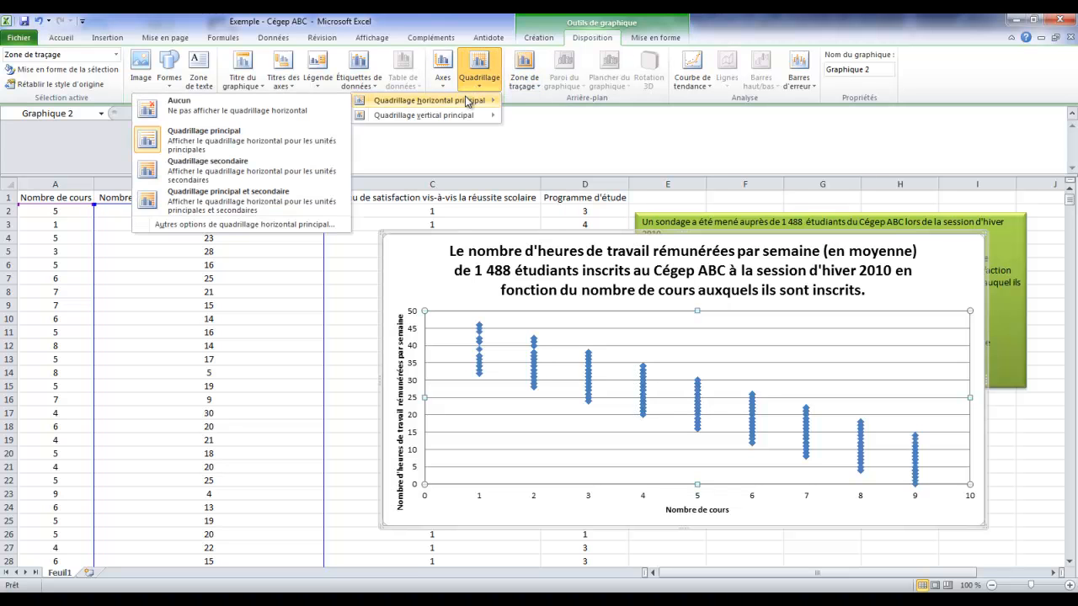
click(284, 121)
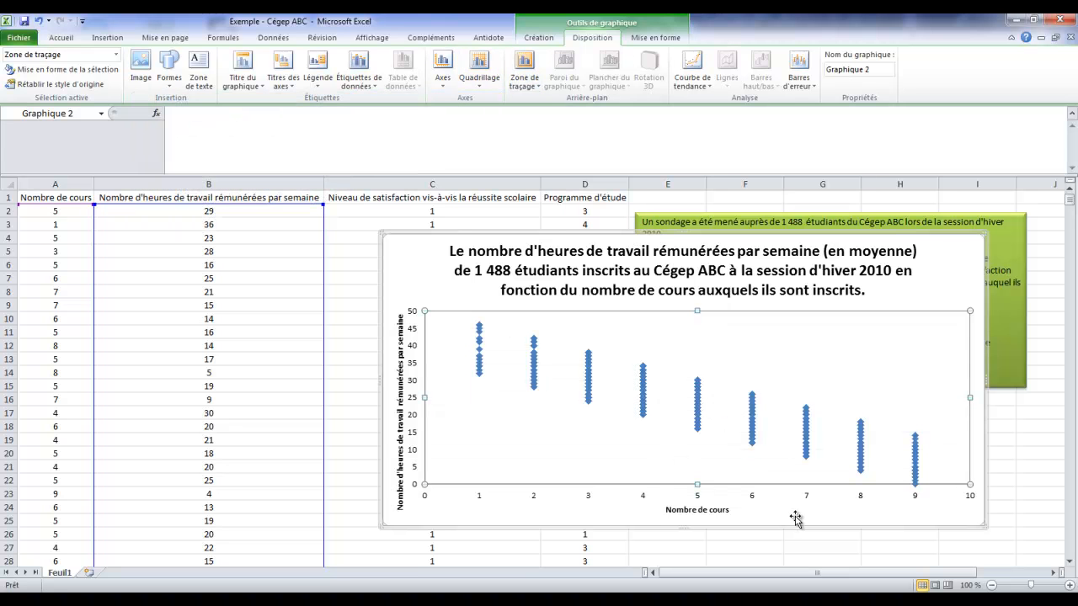
Move the chart to a new sheet named "Nuage de points"
click(538, 37)
click(1024, 71)
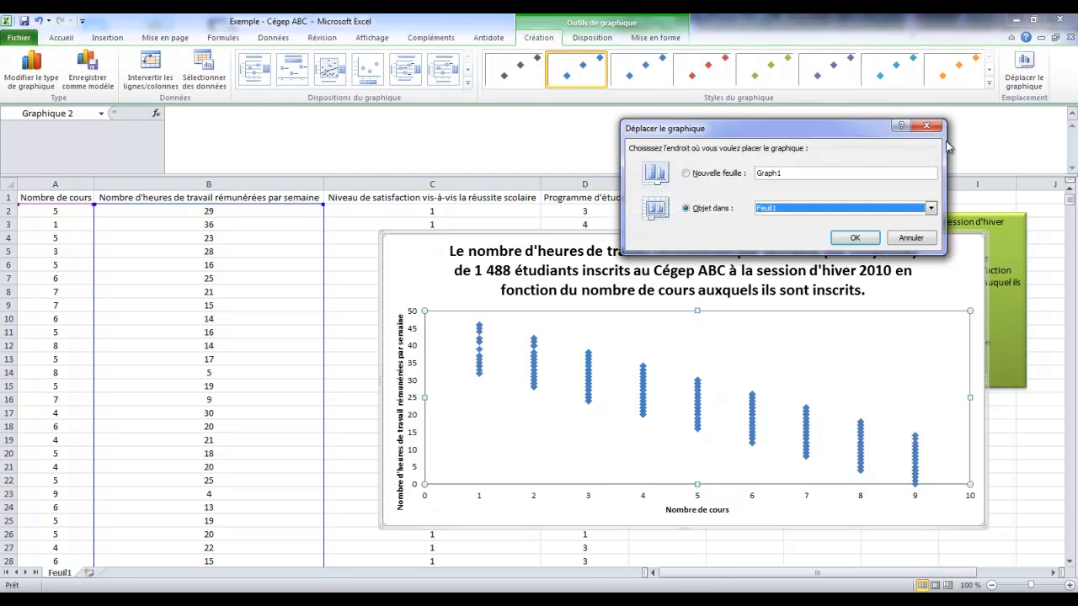
click(738, 173)
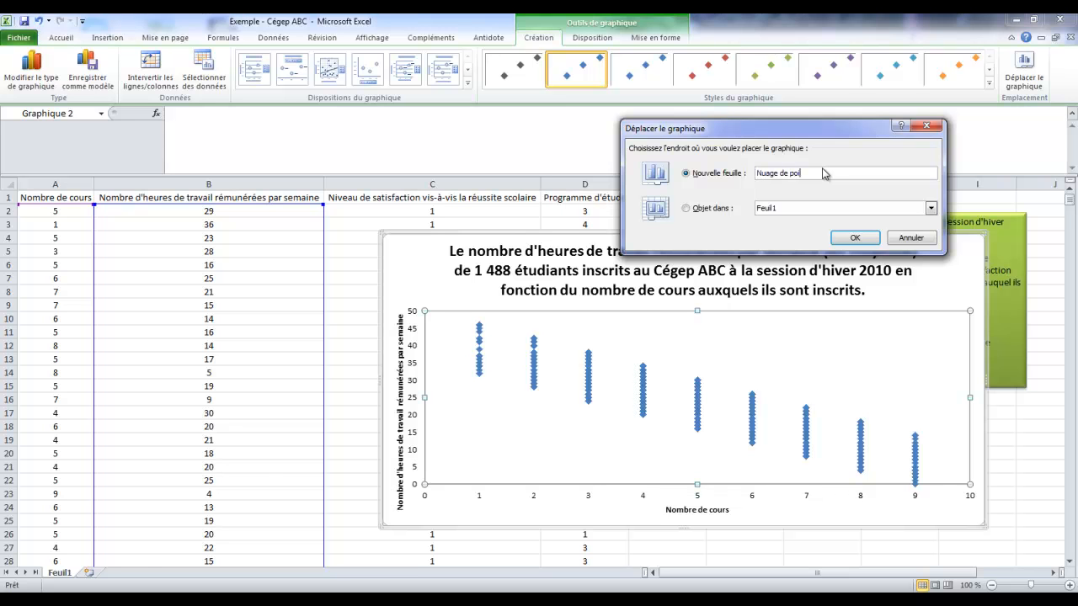
key(Return)
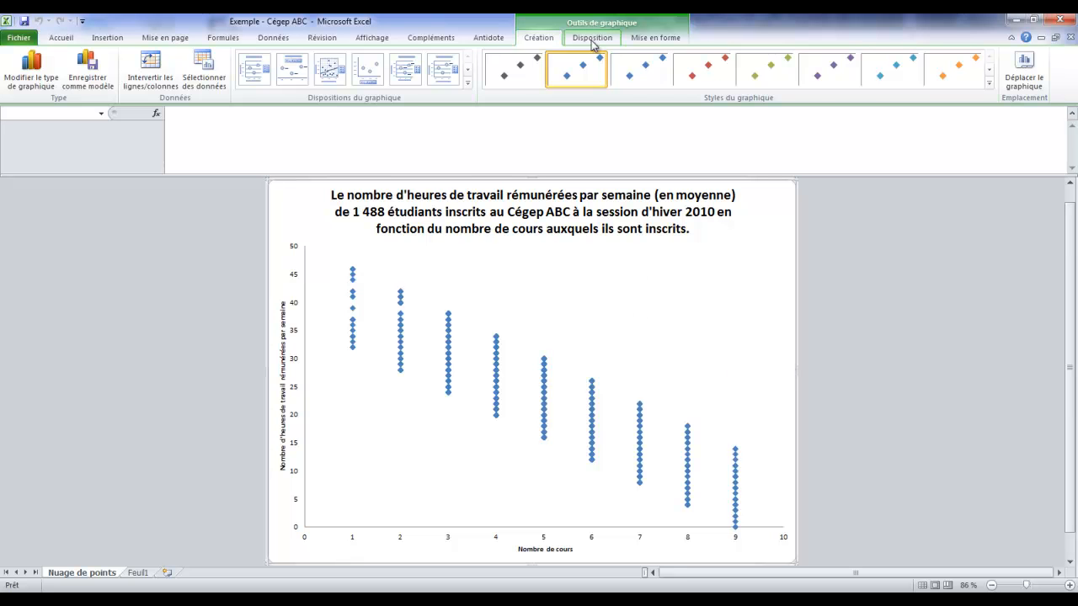
Add a linear trendline (Courbe de tendance linéaire) to the scatter chart's data series
click(592, 44)
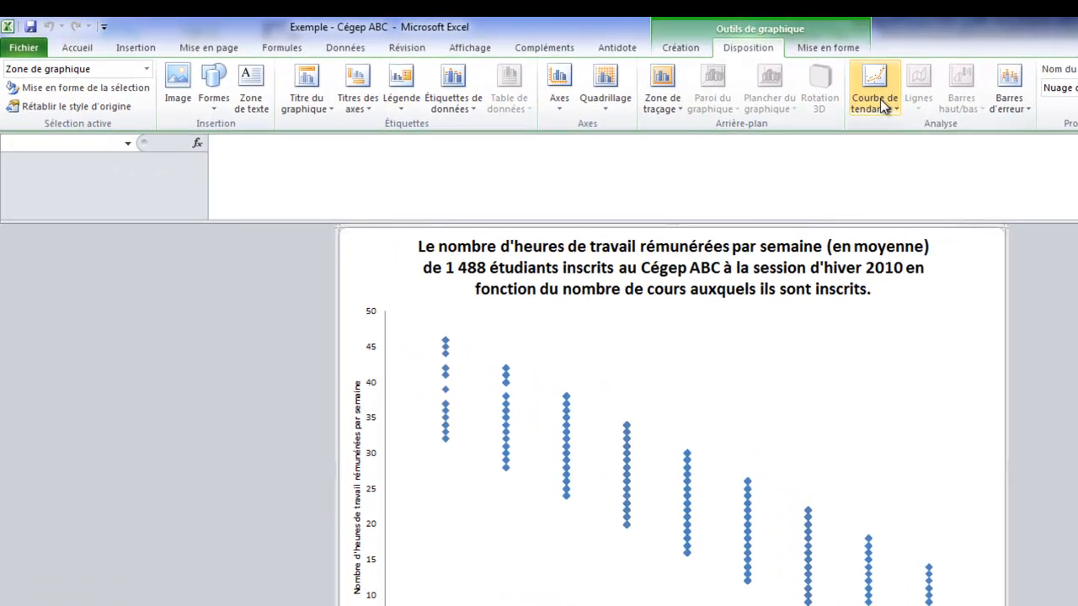
click(702, 87)
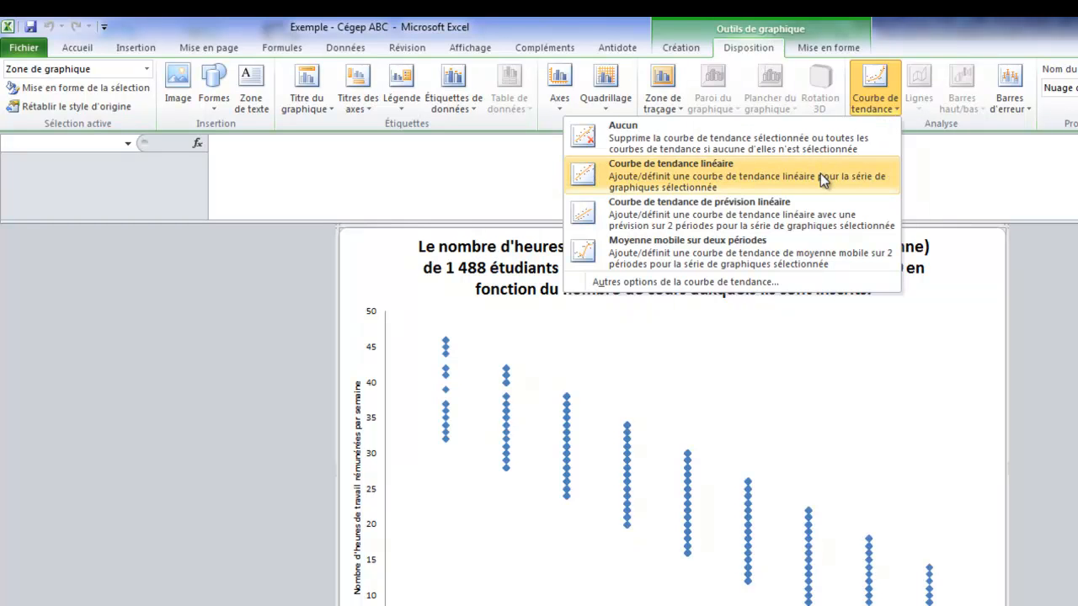
click(817, 174)
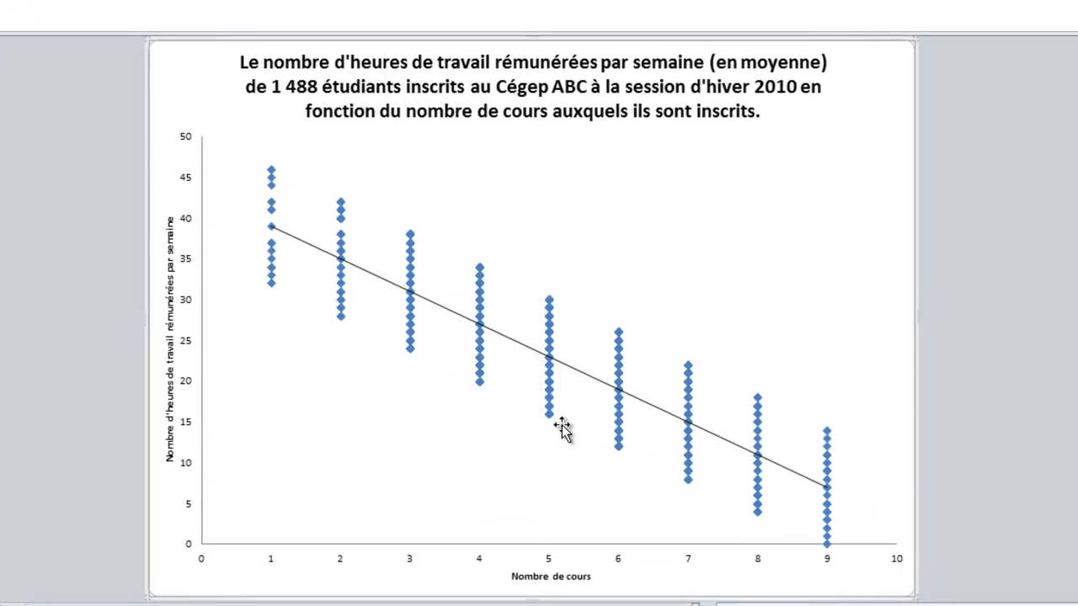
Show the linear trendline's equation on the scatter chart
click(516, 347)
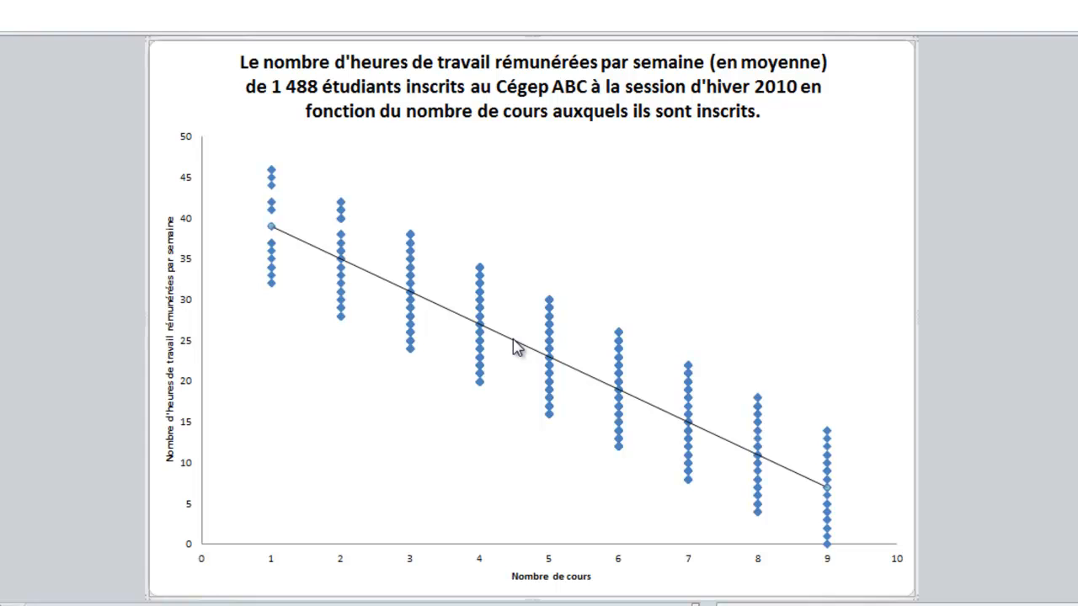
right_click(516, 347)
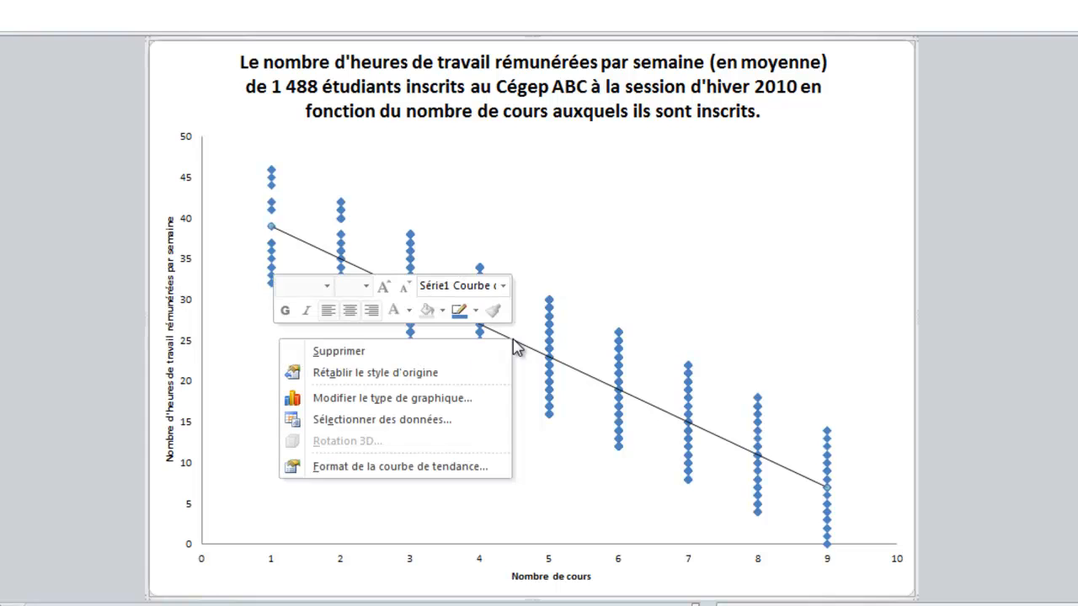
click(420, 473)
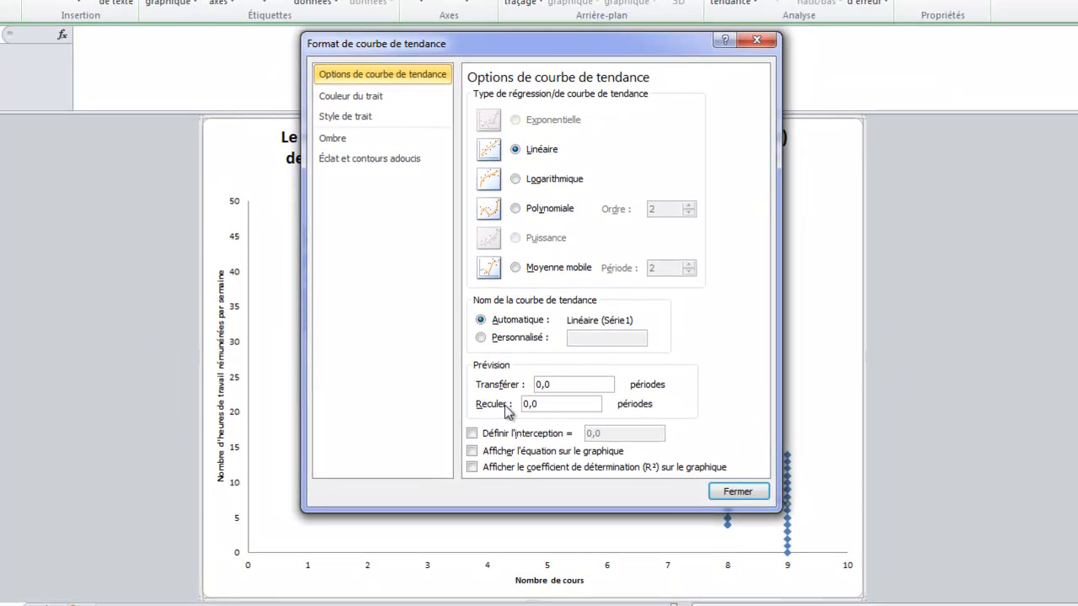
click(517, 451)
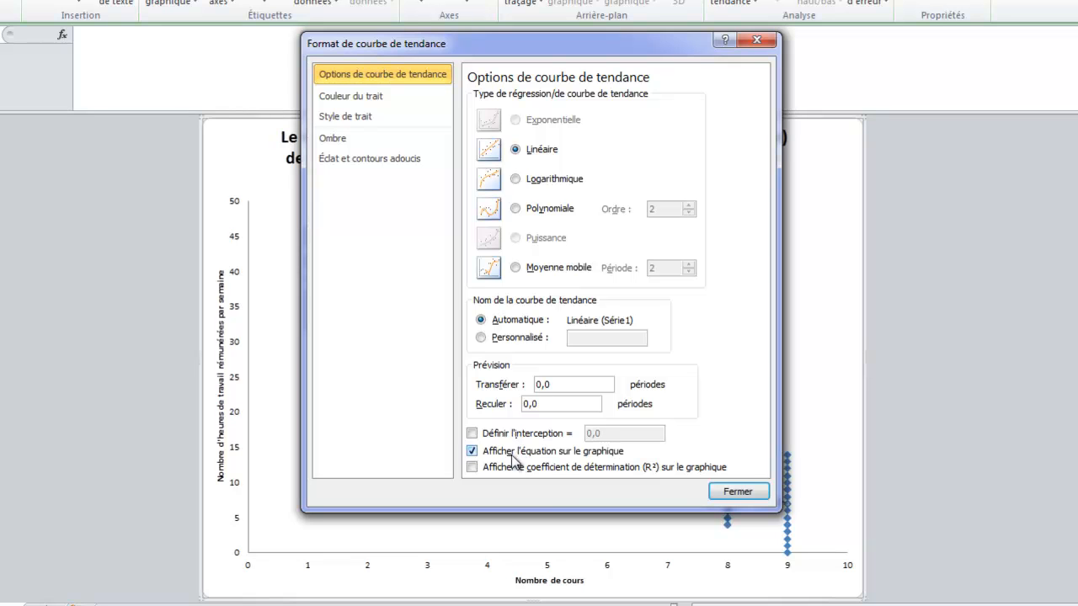
Set the trendline's line width to 1 pt, accept the complex formatting, and close the trendline formatting dialog
click(353, 117)
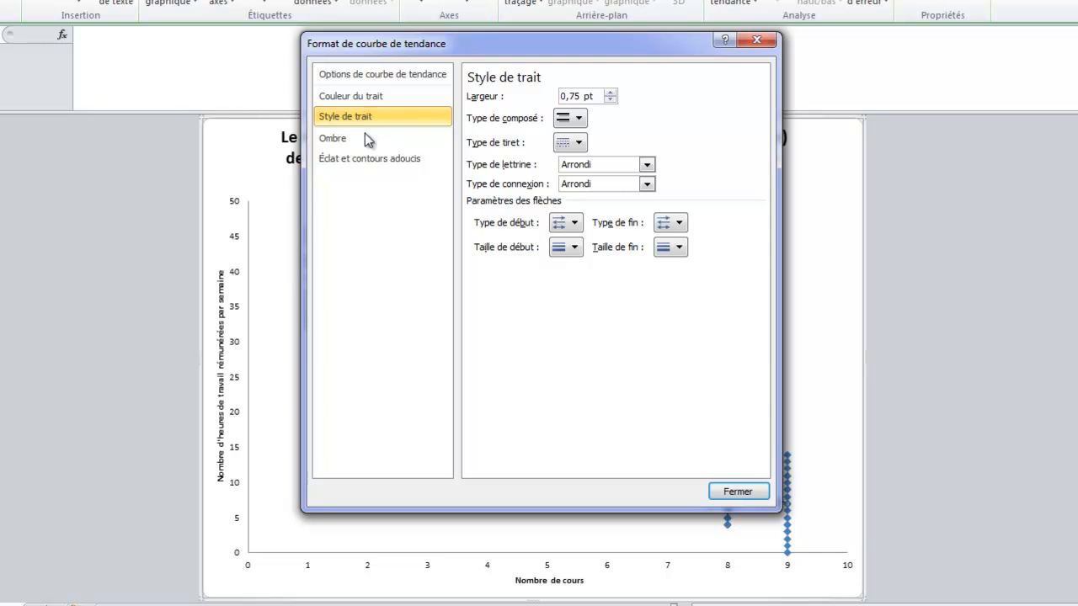
click(609, 93)
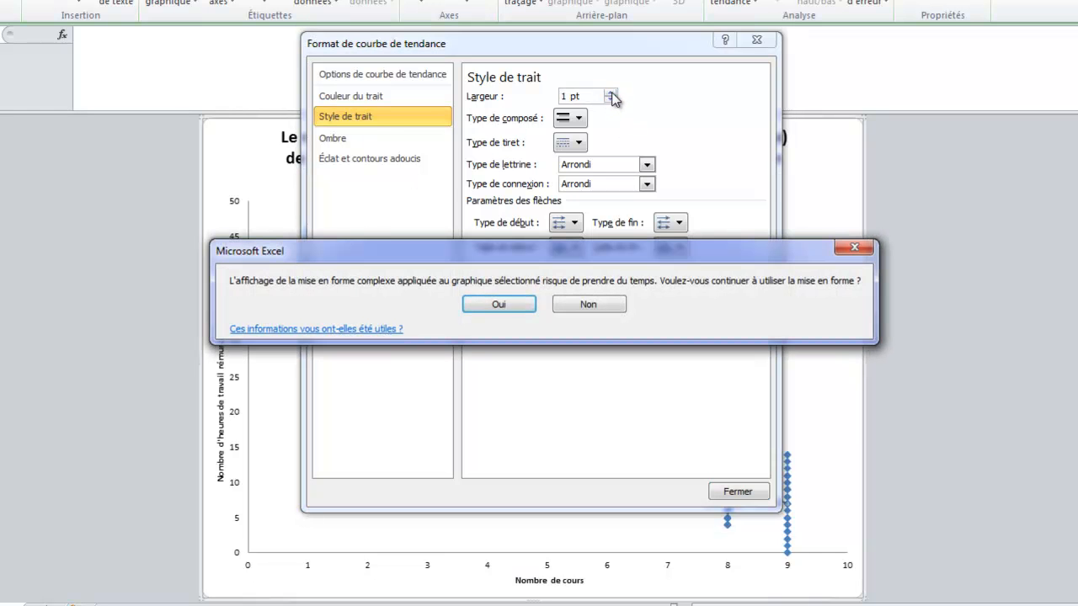
click(500, 304)
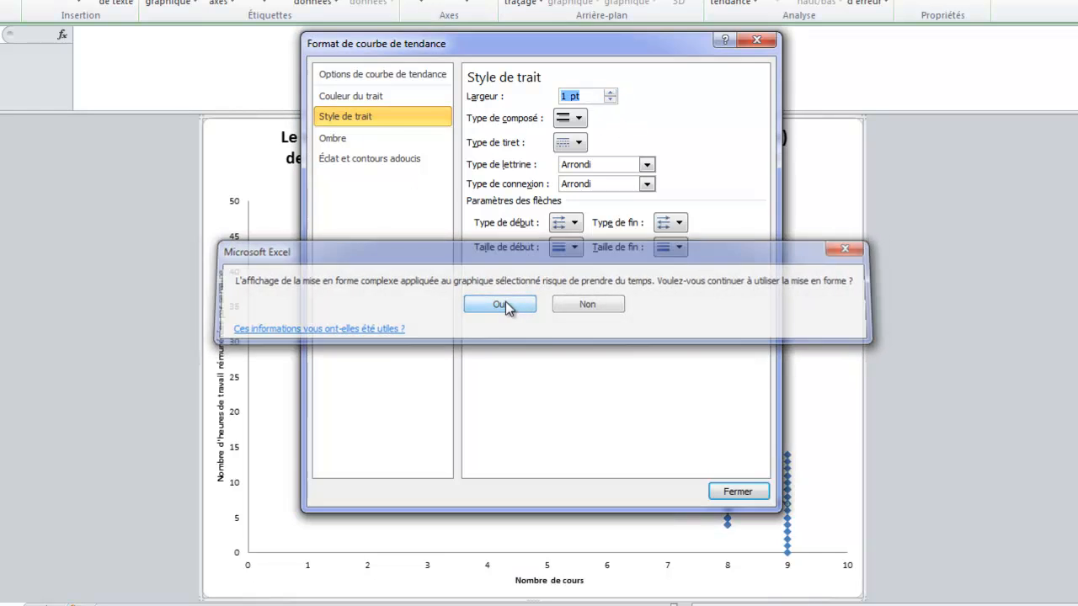
click(738, 491)
Move the trendline equation into the empty area above the line's lower half and enlarge its text by four size steps
drag(762, 504, 724, 313)
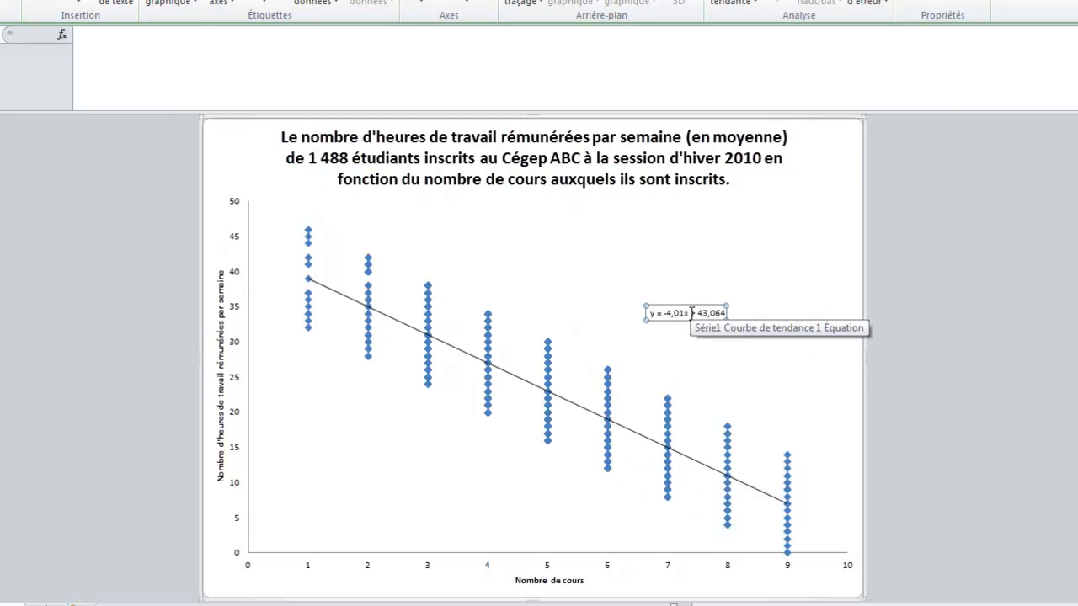
right_click(690, 314)
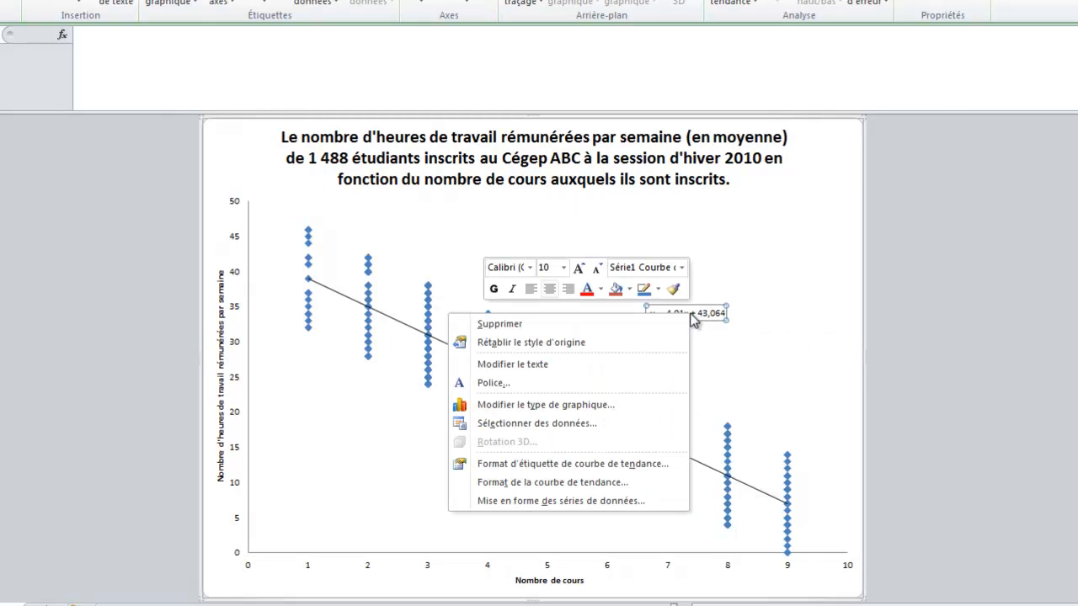
click(580, 267)
click(580, 268)
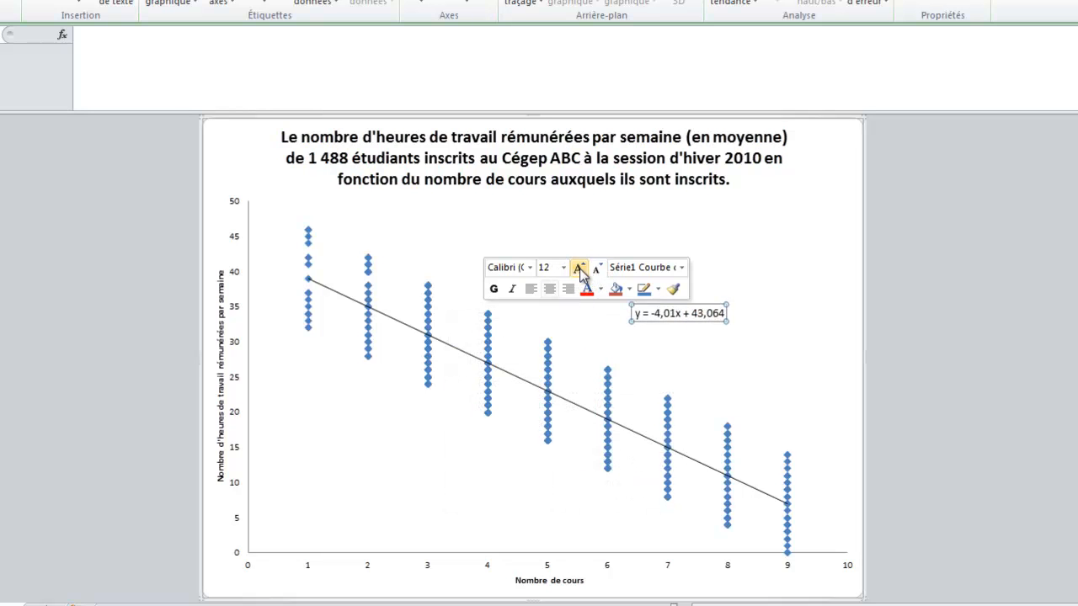
click(584, 267)
click(584, 268)
Reposition the enlarged equation closer to the trendline, just above the points for 7 courses, and deselect it
click(764, 318)
drag(700, 314, 737, 354)
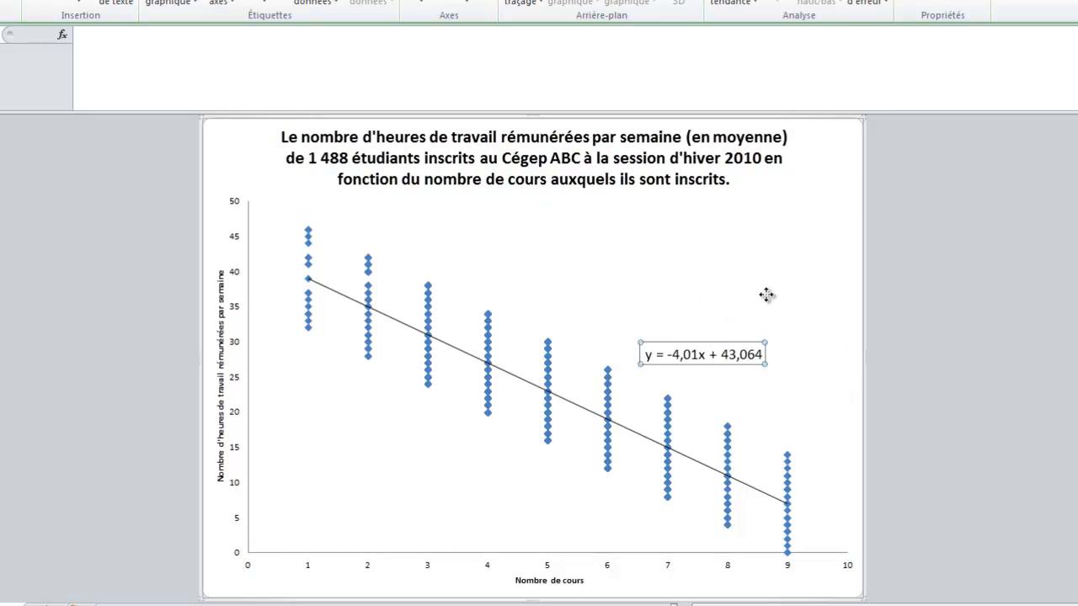
click(765, 298)
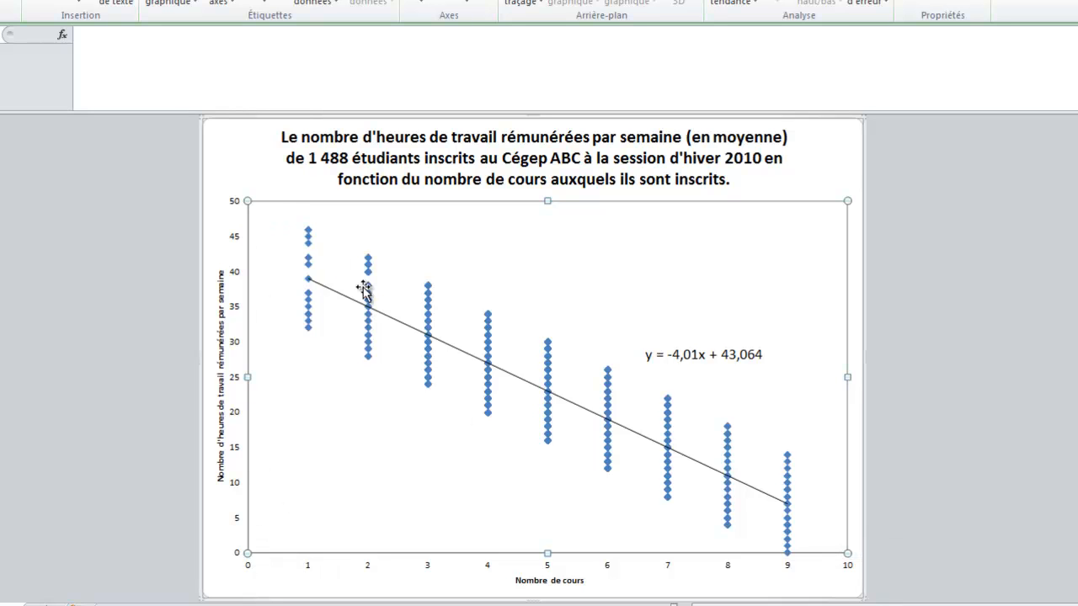
click(813, 172)
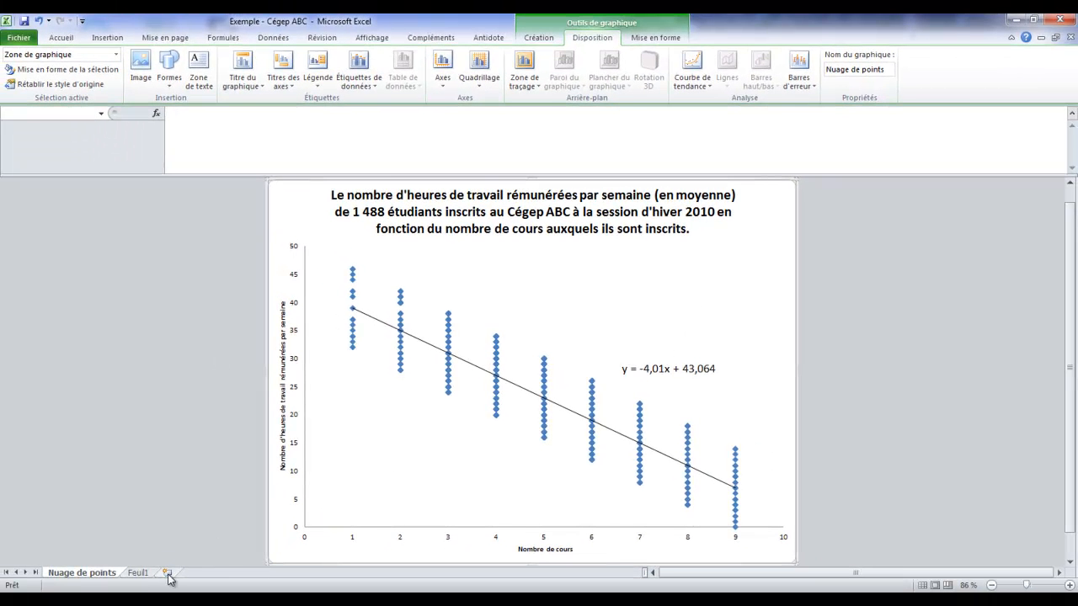
Add a new worksheet after Feuil1 and name it "Corrélation linéaire"
click(167, 573)
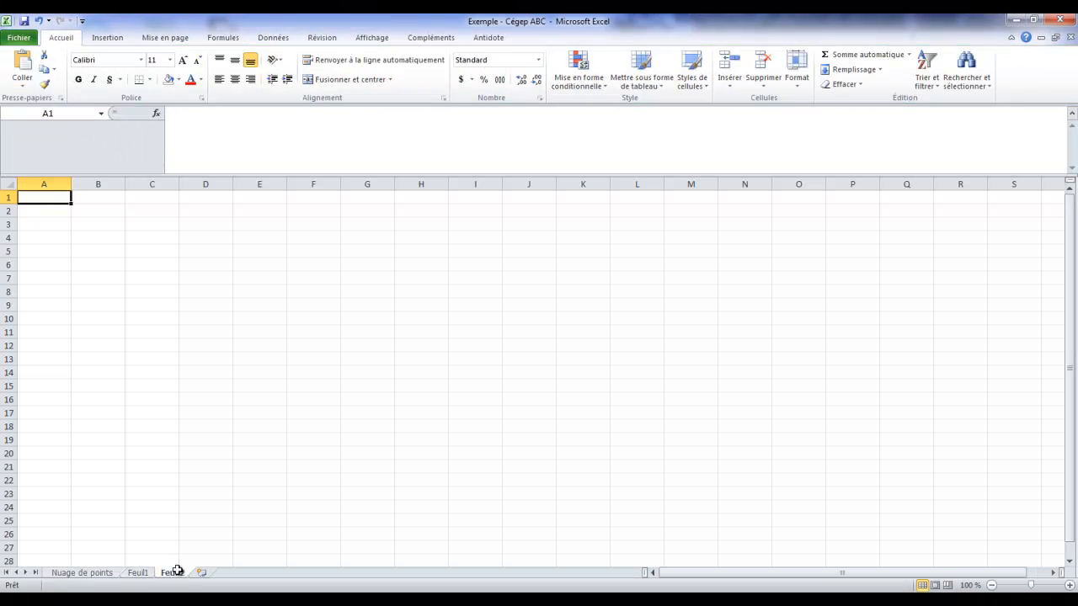
right_click(175, 576)
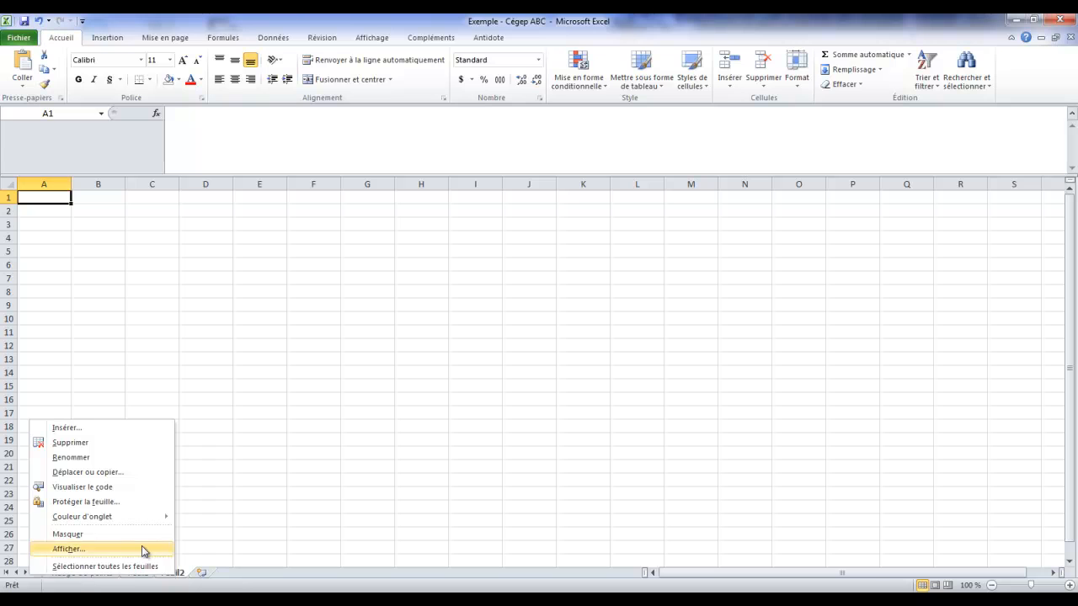
click(132, 457)
text(C)
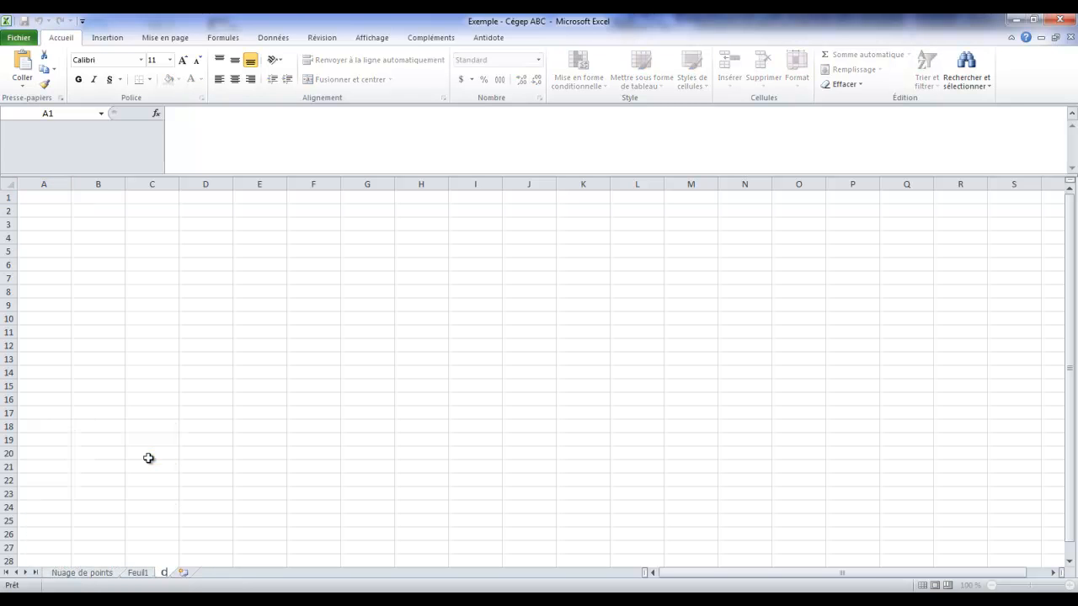
text(orrélation l)
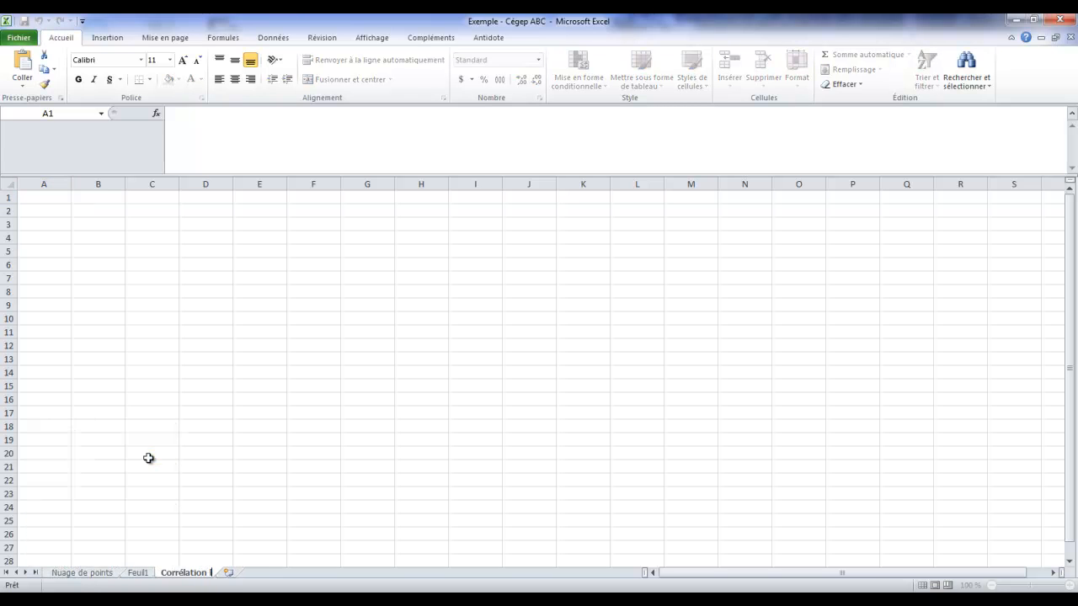
text(inéaire)
key(Return)
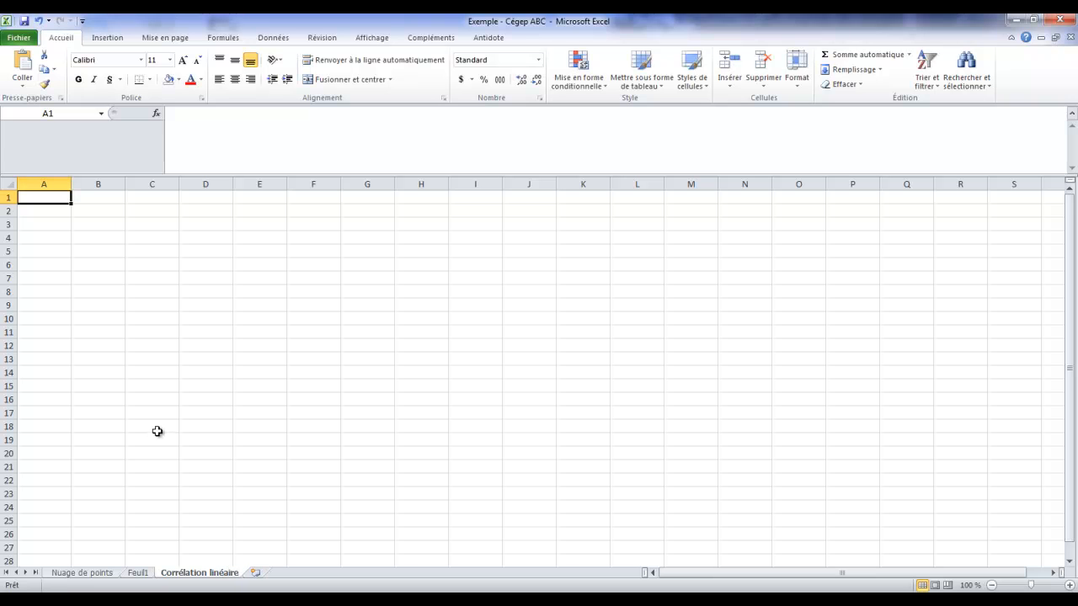
Enter the label "Coefficient de corrélation" in cell A1 and fit column A's width to the text
text(Coefficient d)
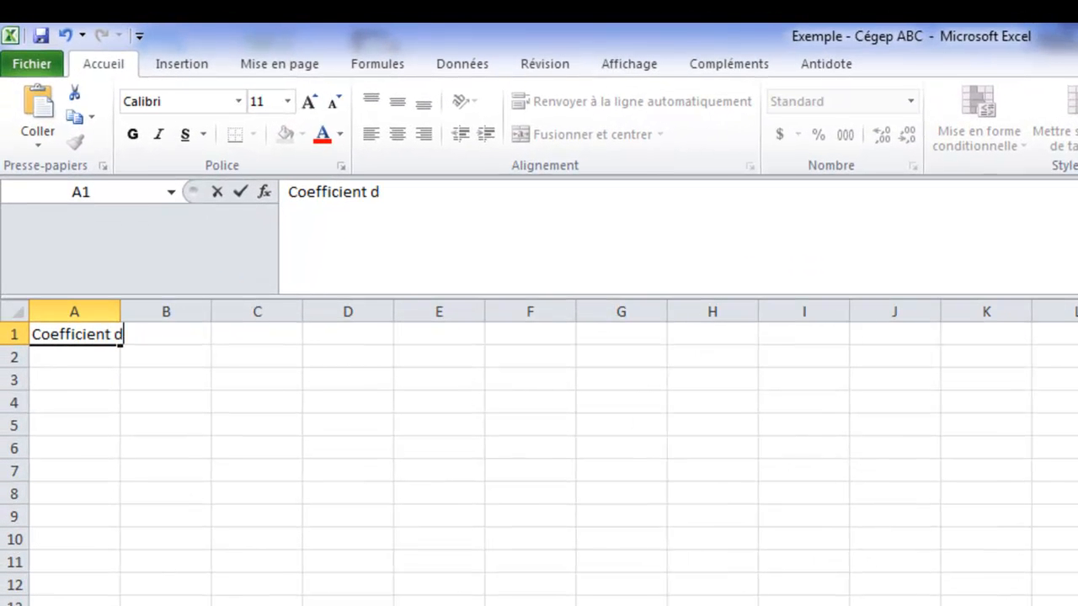
text(e corrélation)
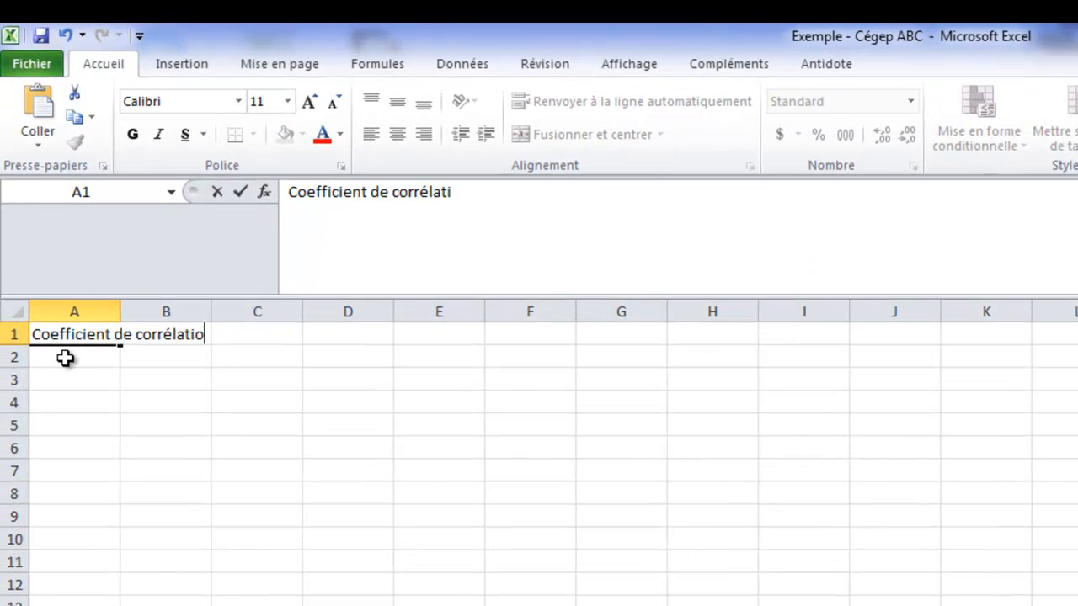
key(Return)
double_click(120, 310)
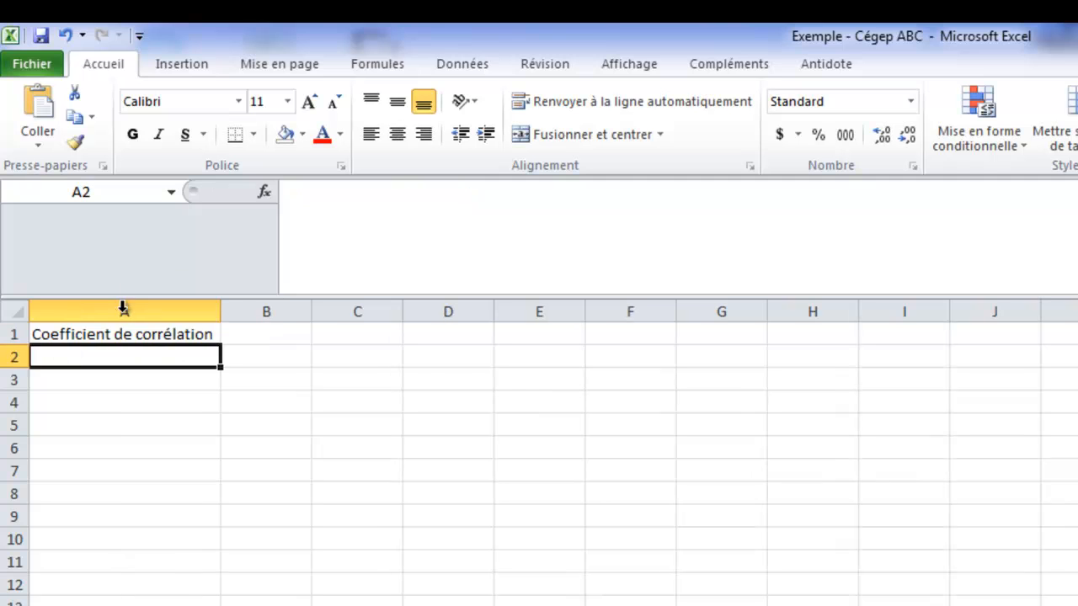
Calculate the correlation in B1 with =COEFFICIENT.CORRELATION(Nombre_de_cours;Nombre_d_heures_de_travail_rémunérées_par_semaine)
click(254, 336)
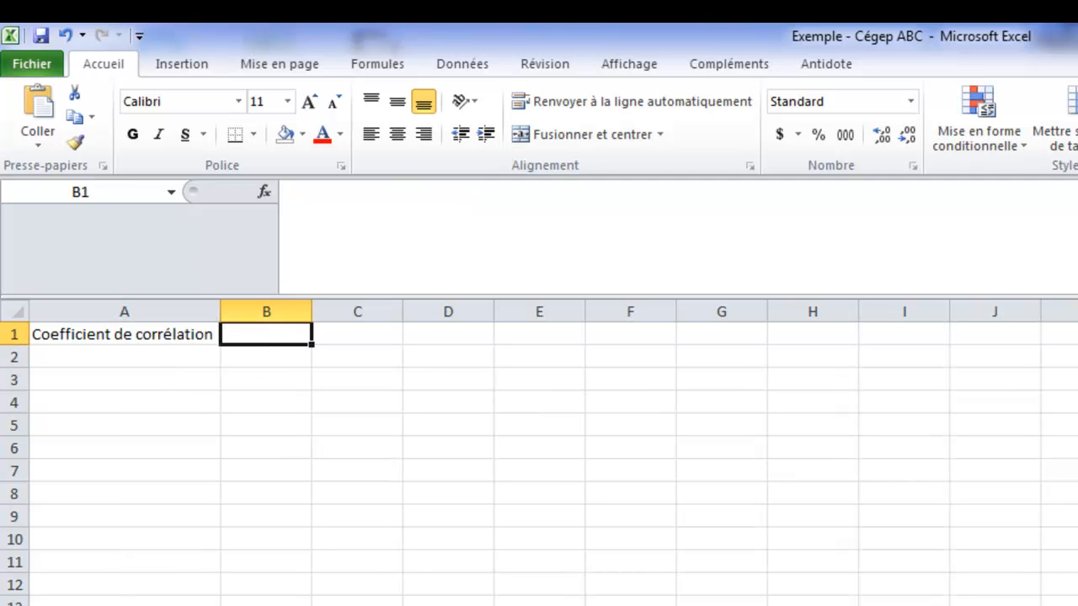
text(=co)
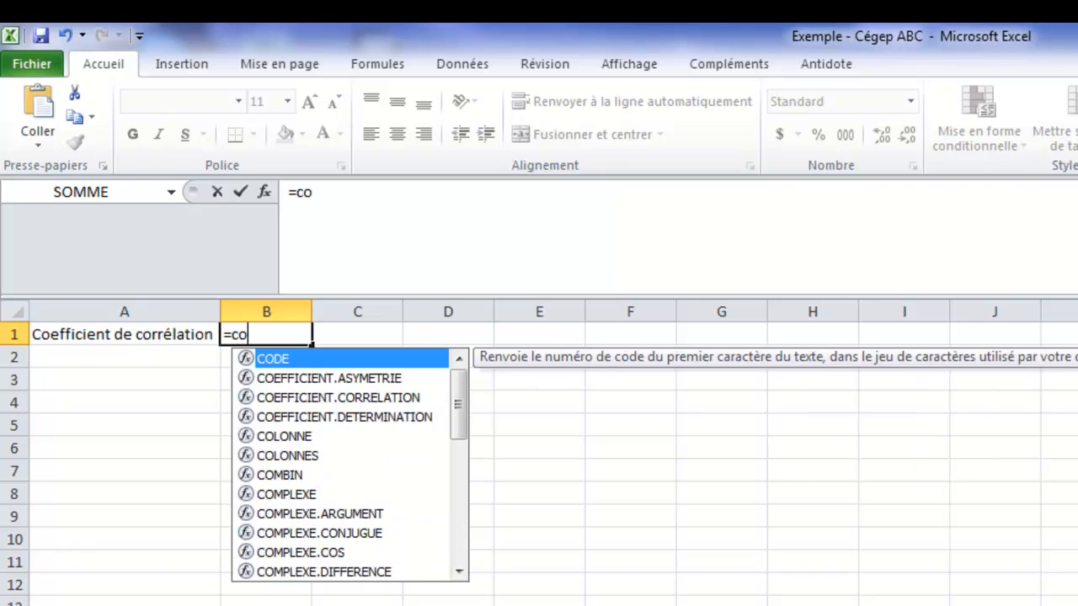
text(e)
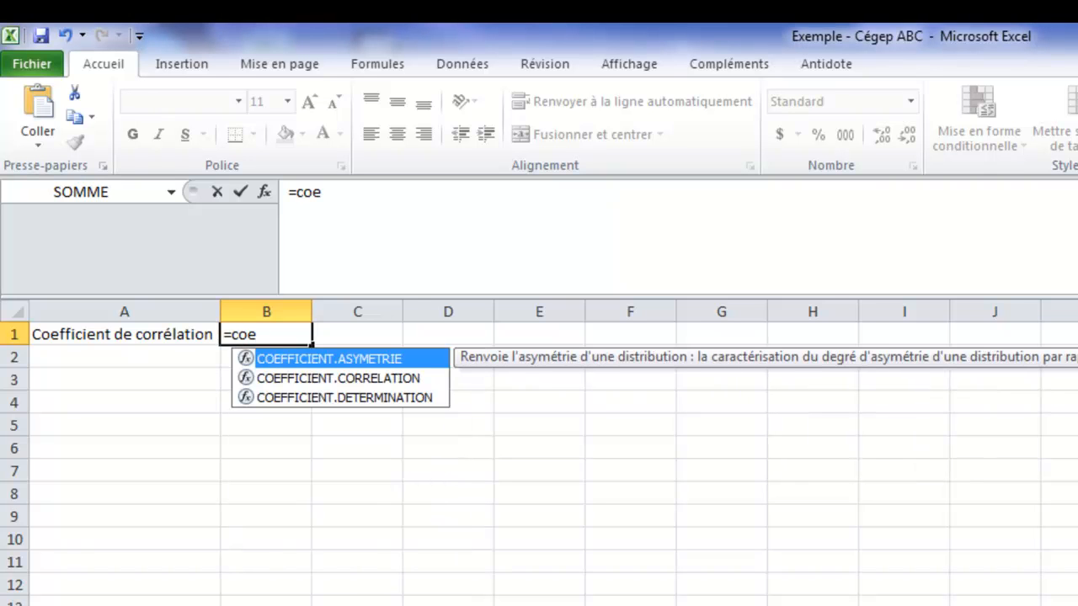
double_click(403, 379)
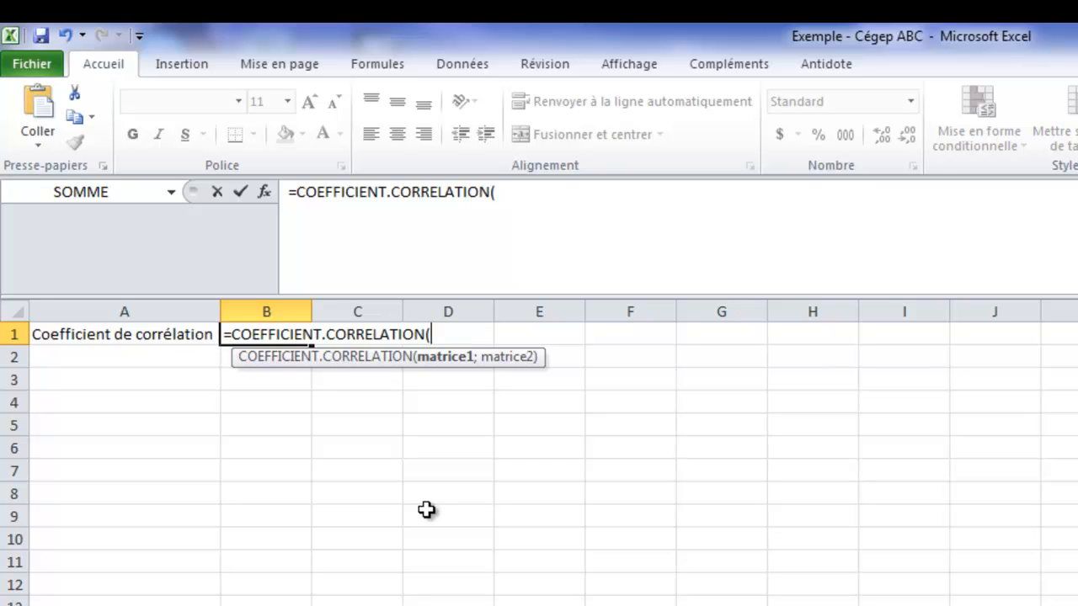
text(nombr)
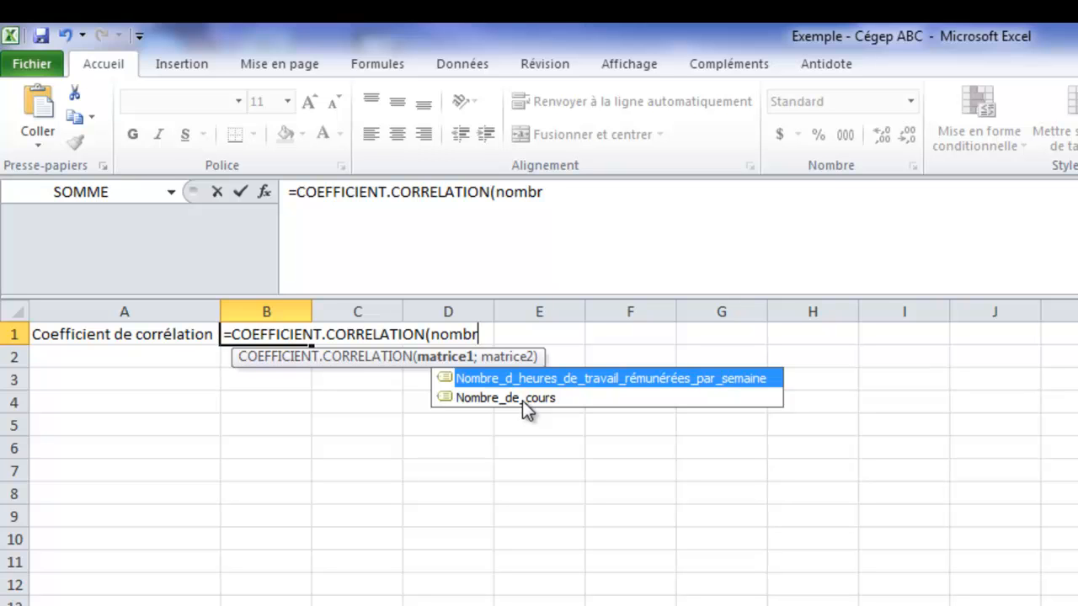
double_click(522, 397)
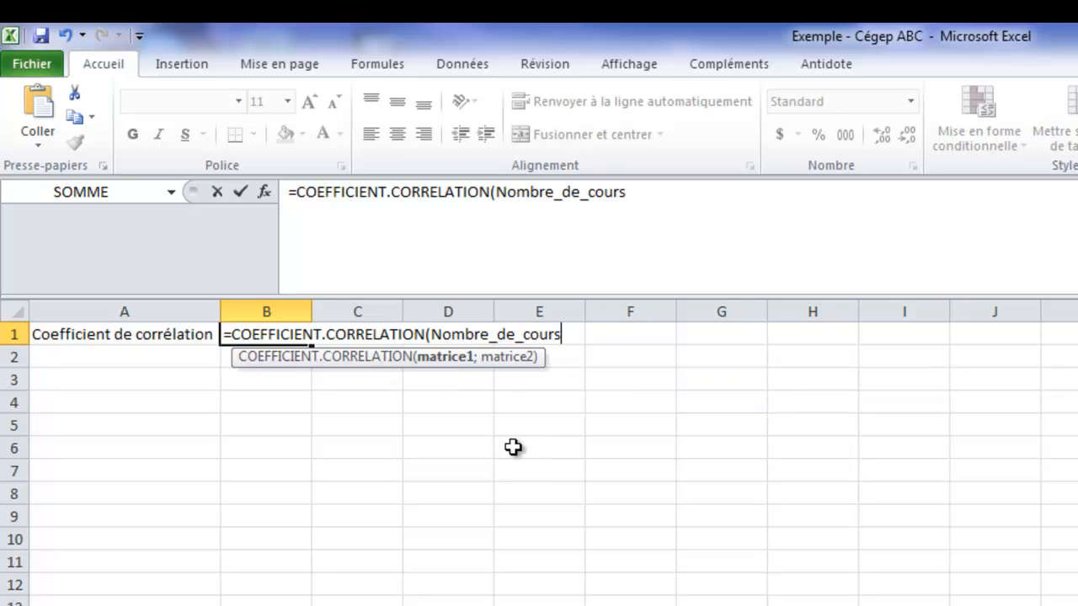
text(;)
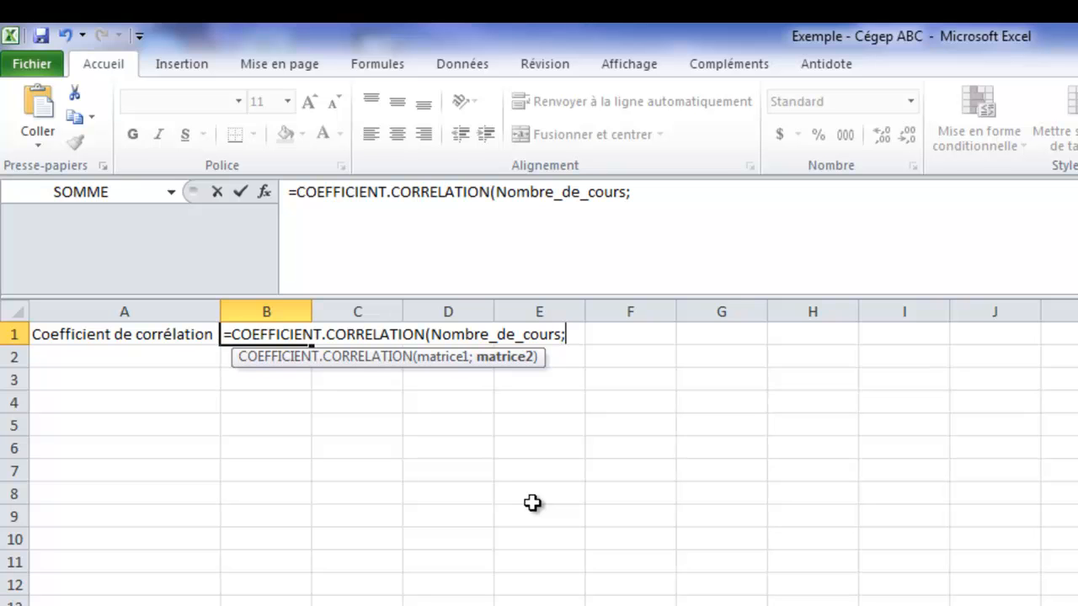
text(nombre)
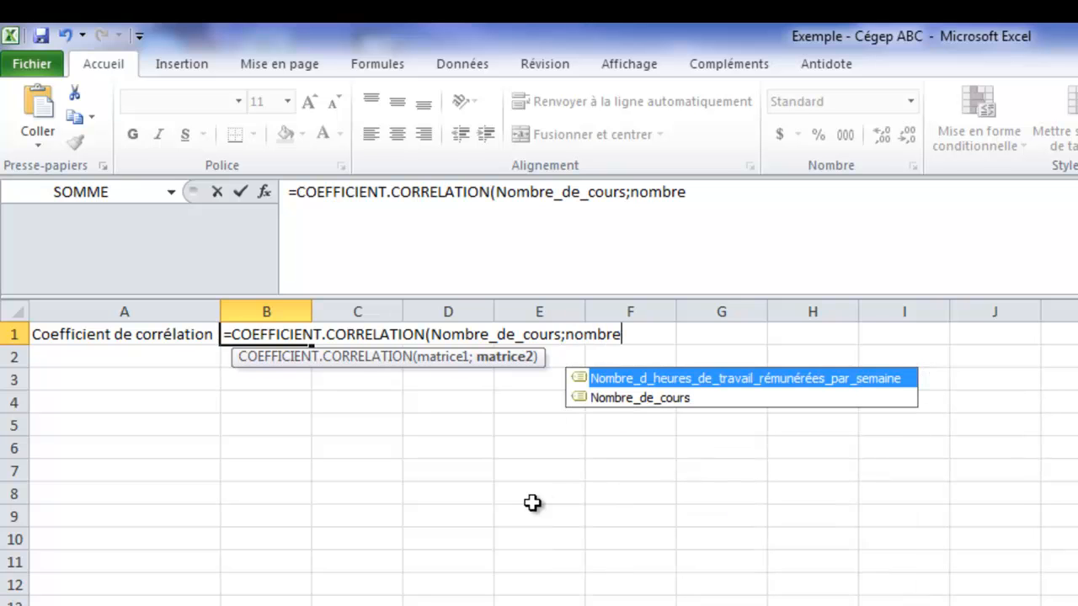
double_click(738, 381)
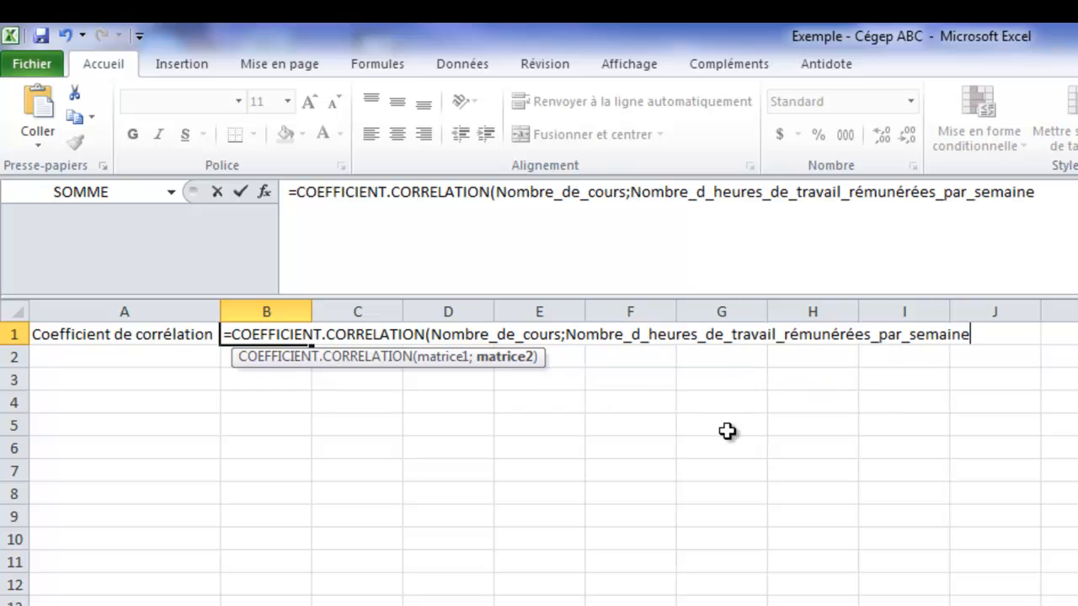
key(Return)
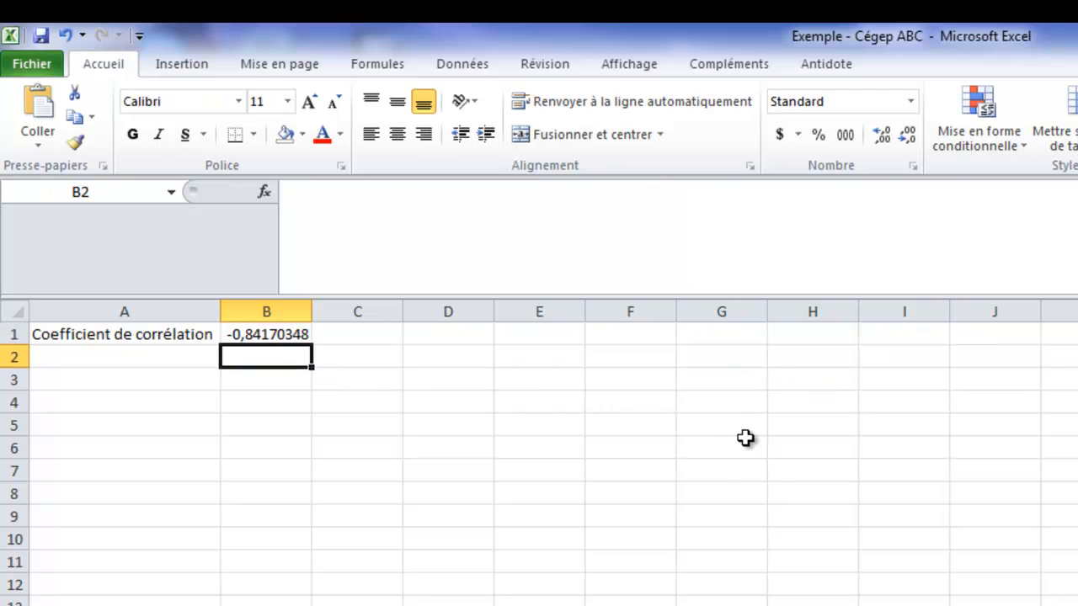
Reduce the display of the correlation coefficient in B1 to two decimal places
click(284, 336)
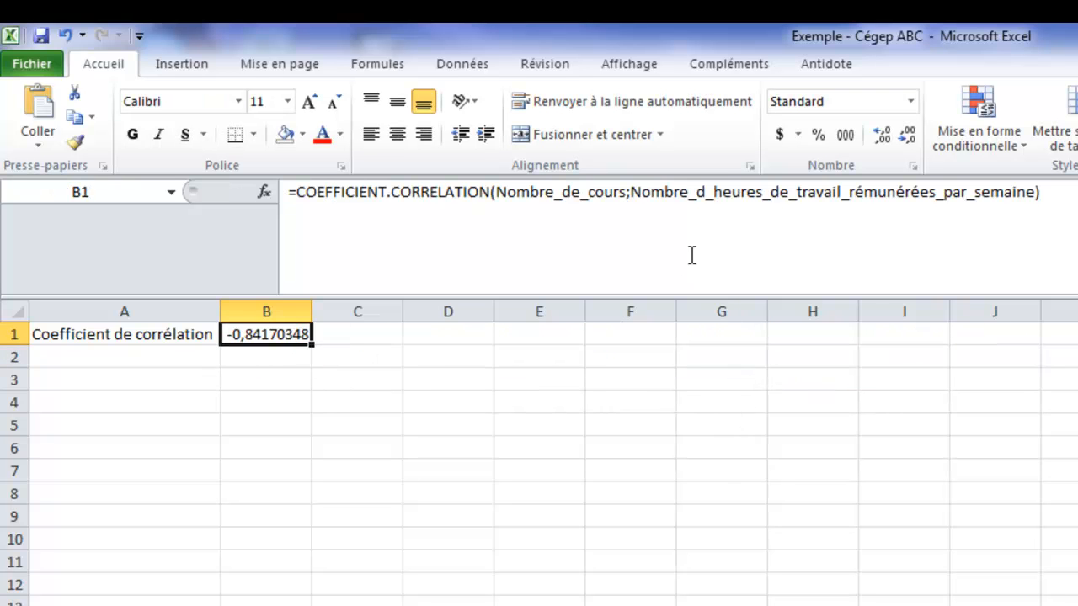
click(907, 134)
click(907, 134)
click(908, 134)
click(907, 134)
click(908, 135)
click(907, 134)
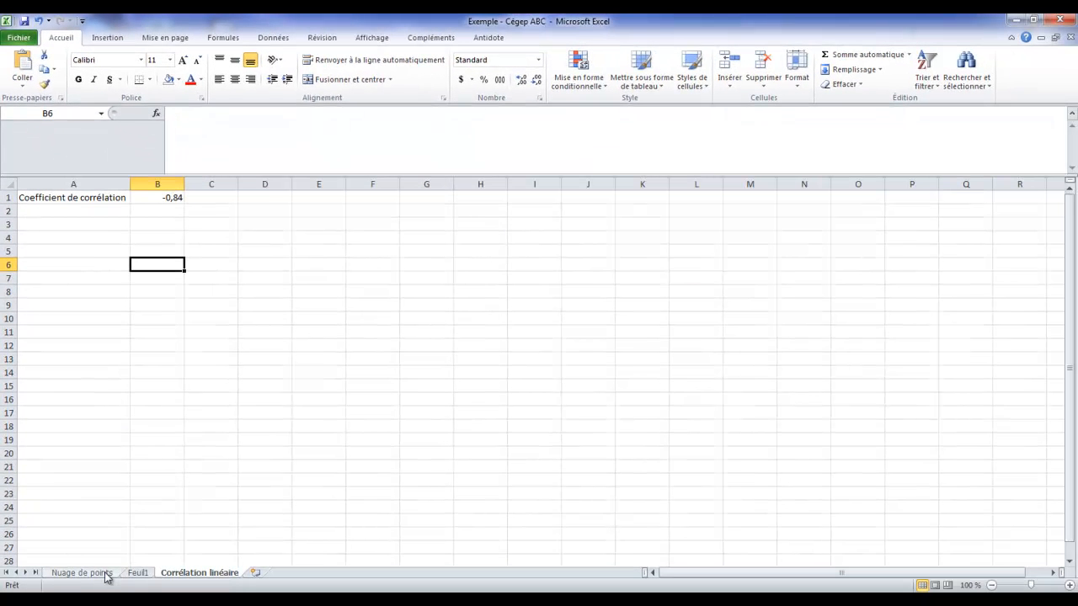
Return to the "Nuage de points" sheet to examine the scatter chart with its trendline and equation
click(82, 573)
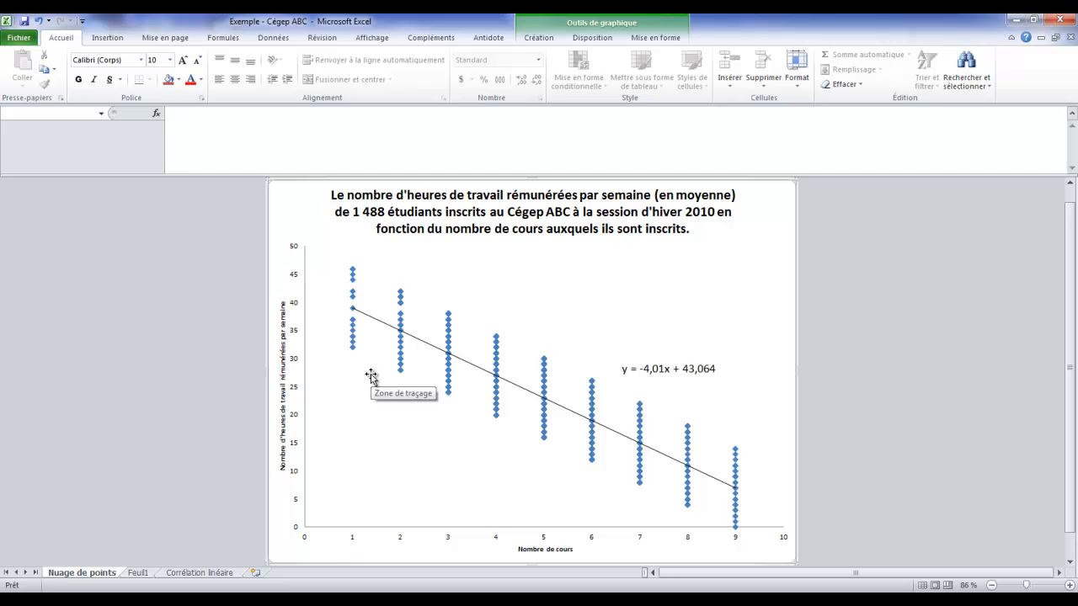
click(831, 439)
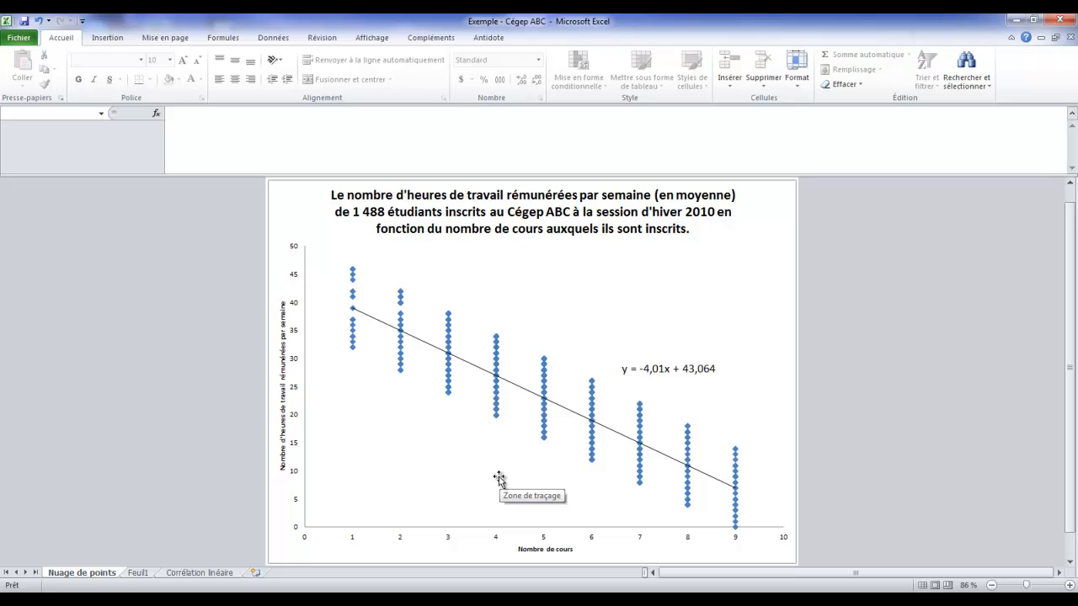
On the "Corrélation linéaire" sheet, enter the labels "Ordonnée à l'origine" in A2 and "Pente" in A3
click(223, 576)
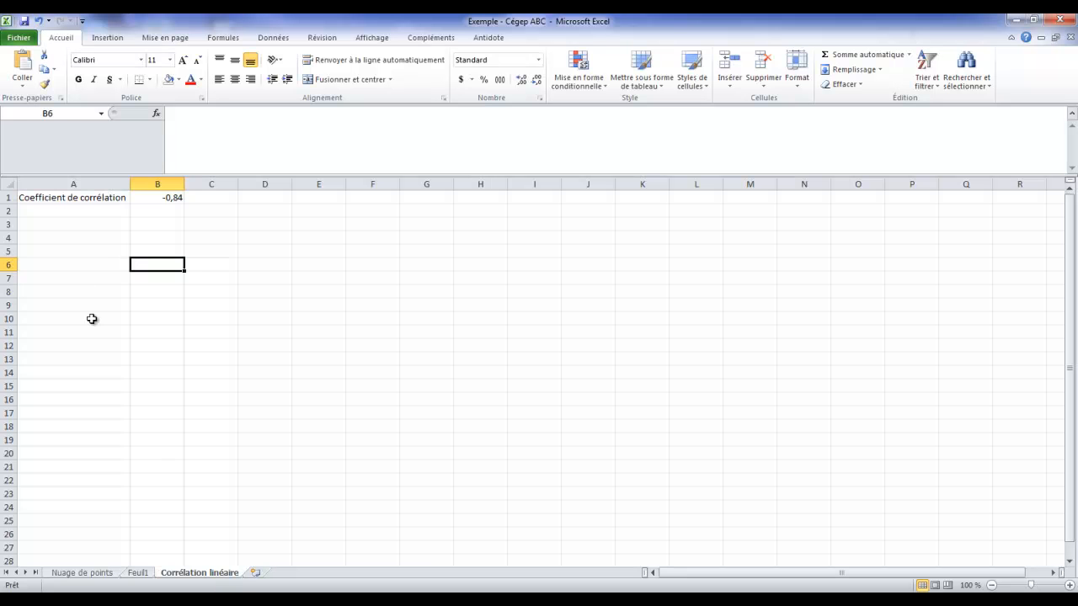
click(71, 211)
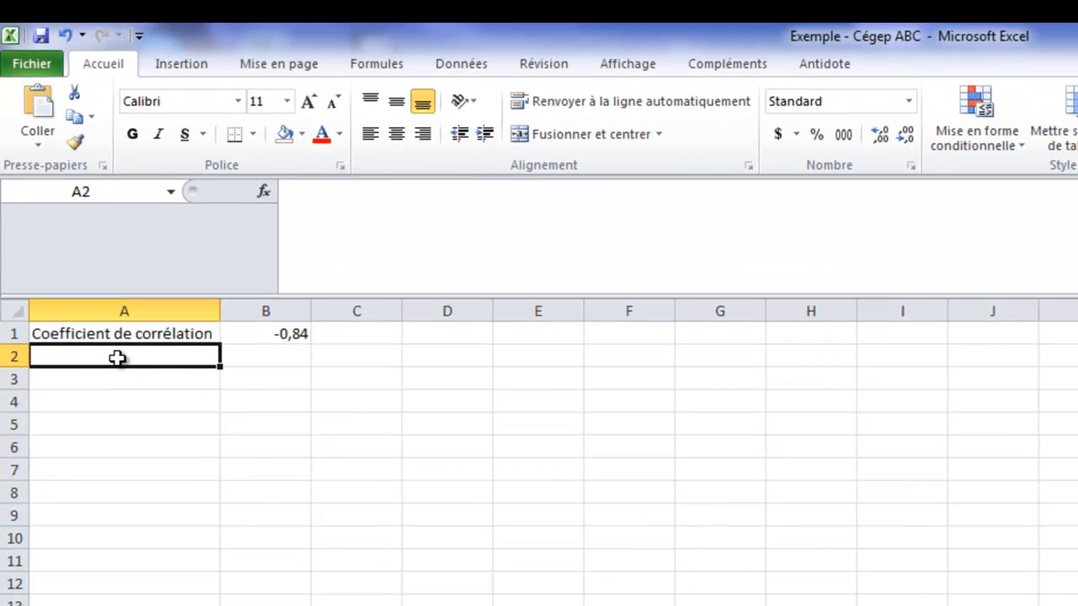
text(Ordo)
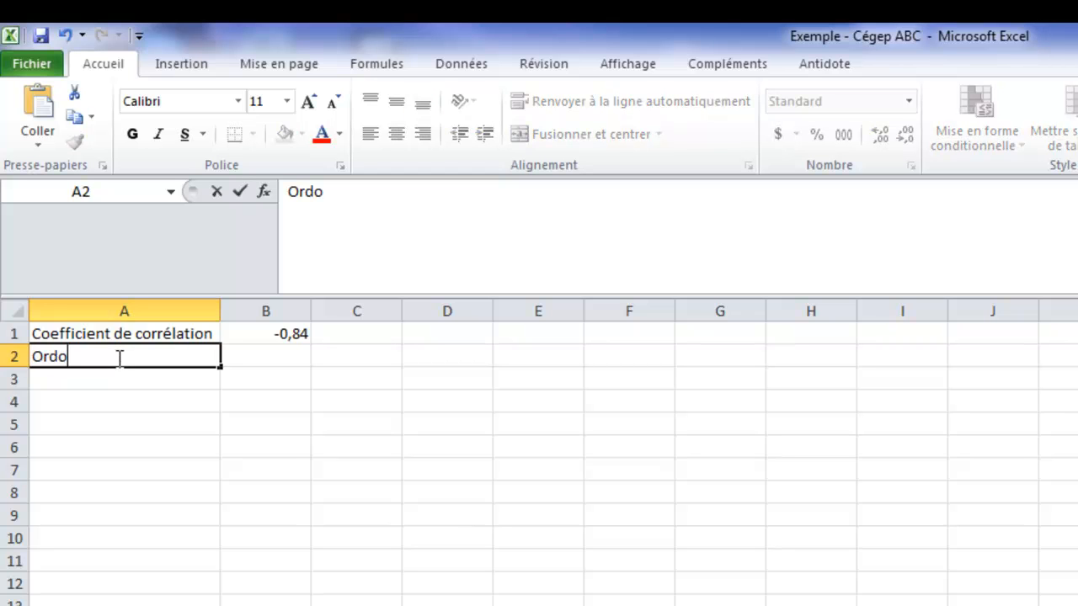
text(nnée )
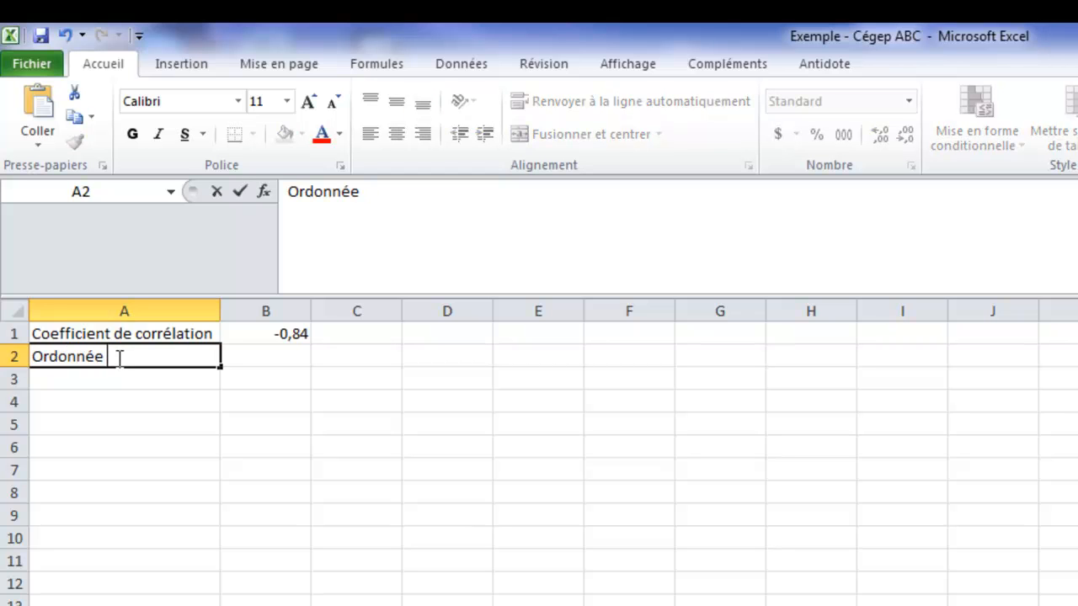
text(à l'orig)
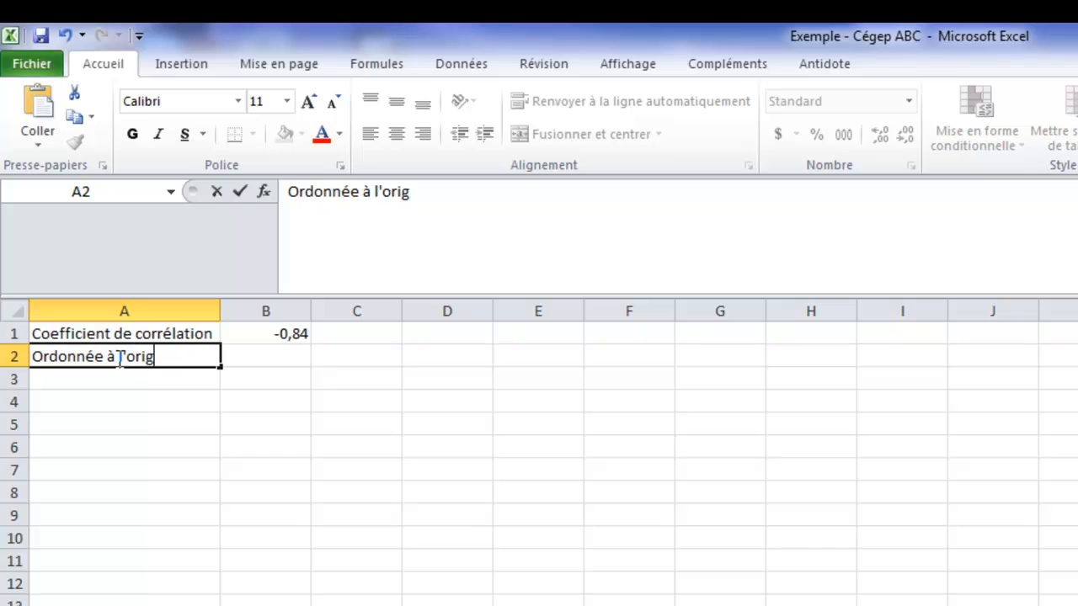
text(ine)
key(Return)
text(Pente)
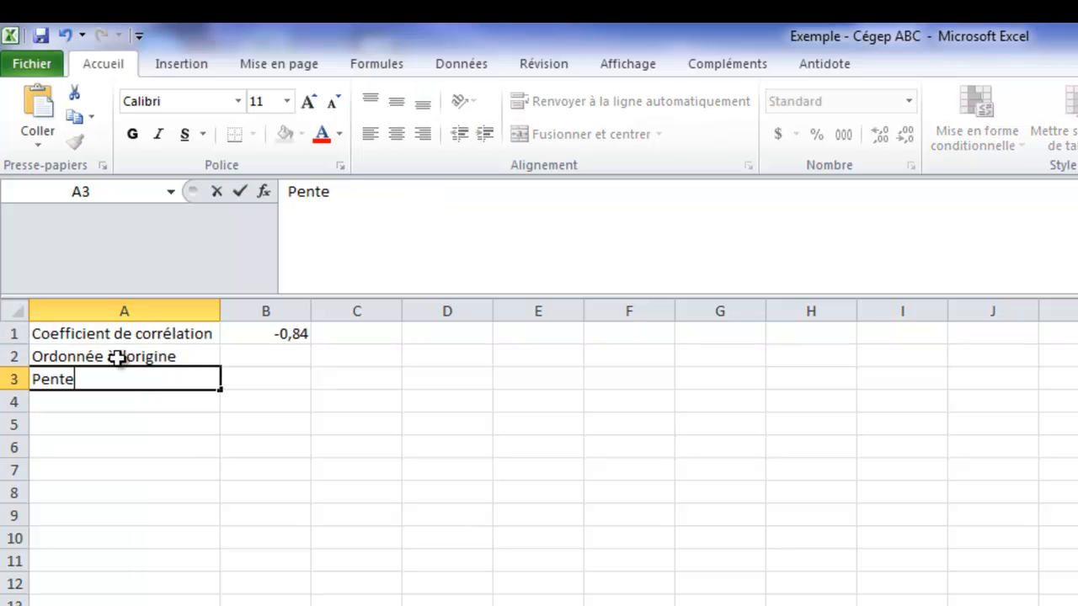
click(327, 422)
Calculate the intercept in B2 with =ORDONNEE.ORIGINE(Nombre_d_heures_de_travail_rémunérées_par_semaine;Nombre_de_cours)
click(269, 358)
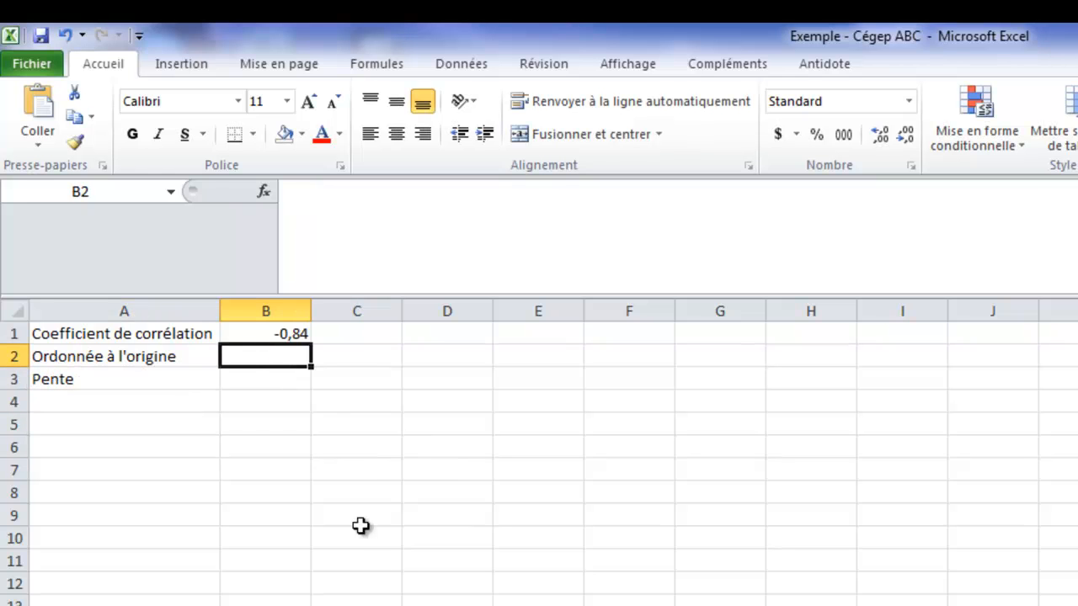
text(=or)
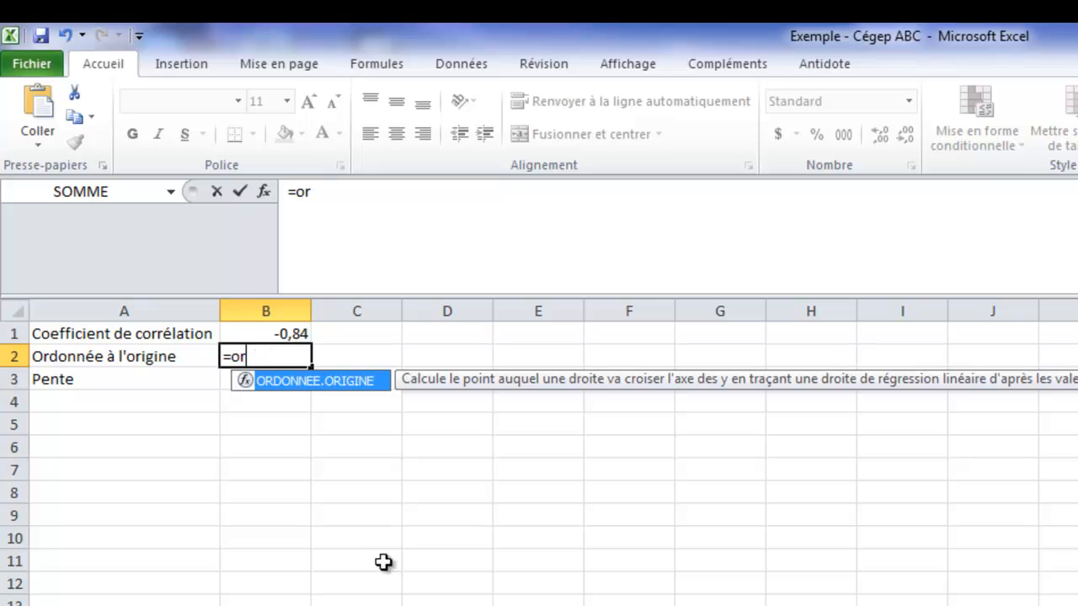
double_click(330, 379)
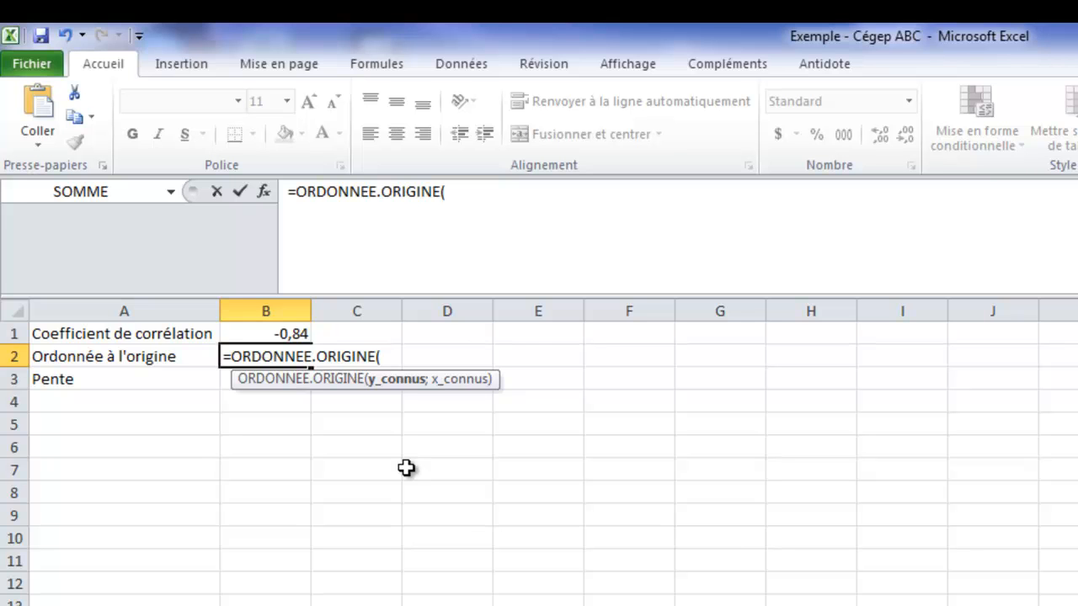
text(nom)
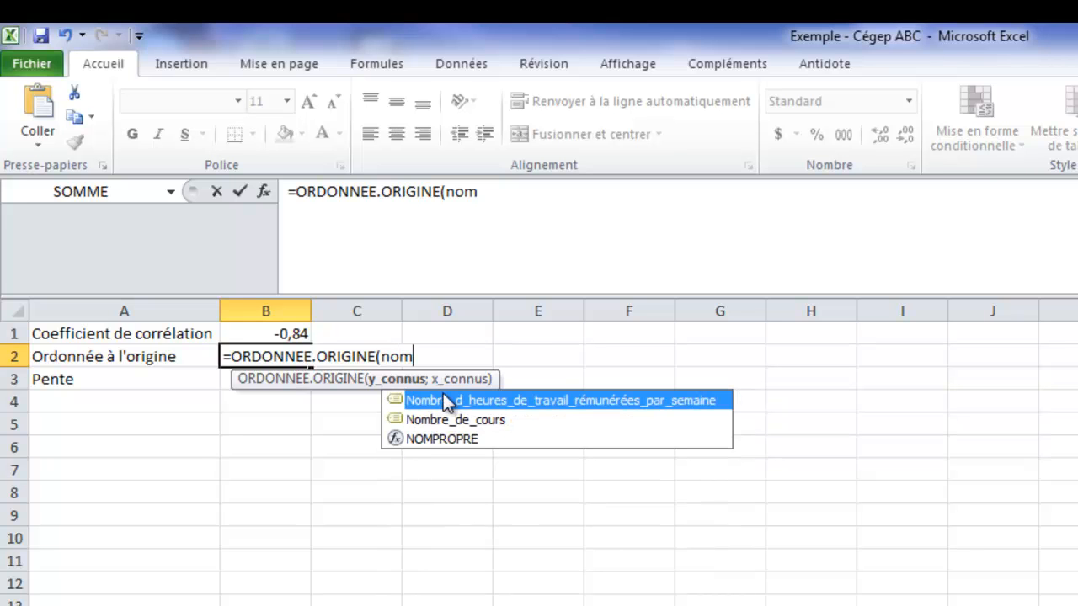
double_click(443, 393)
text(;)
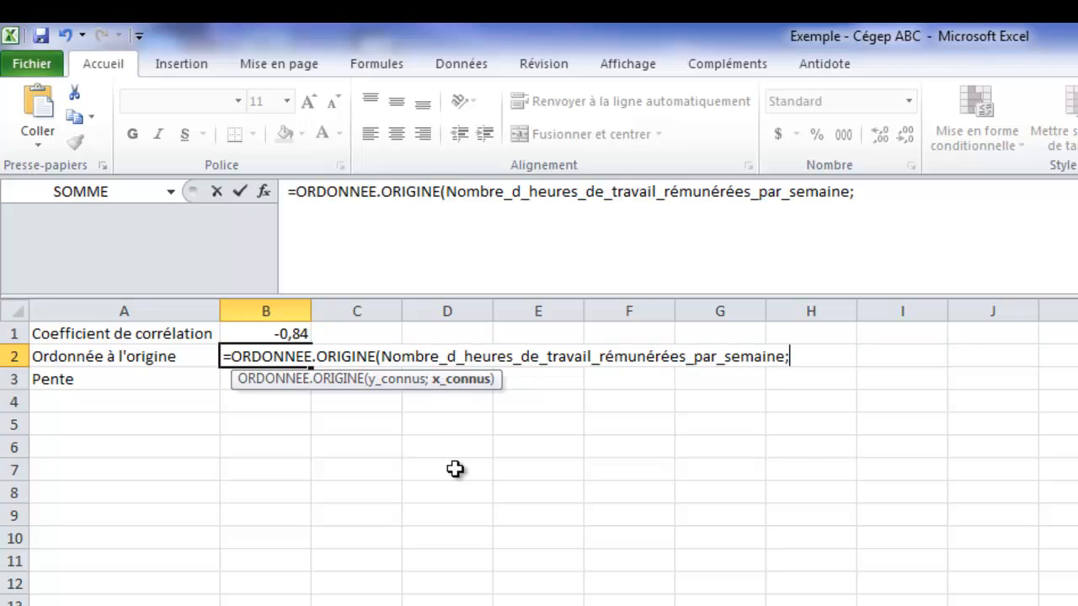
text(nom)
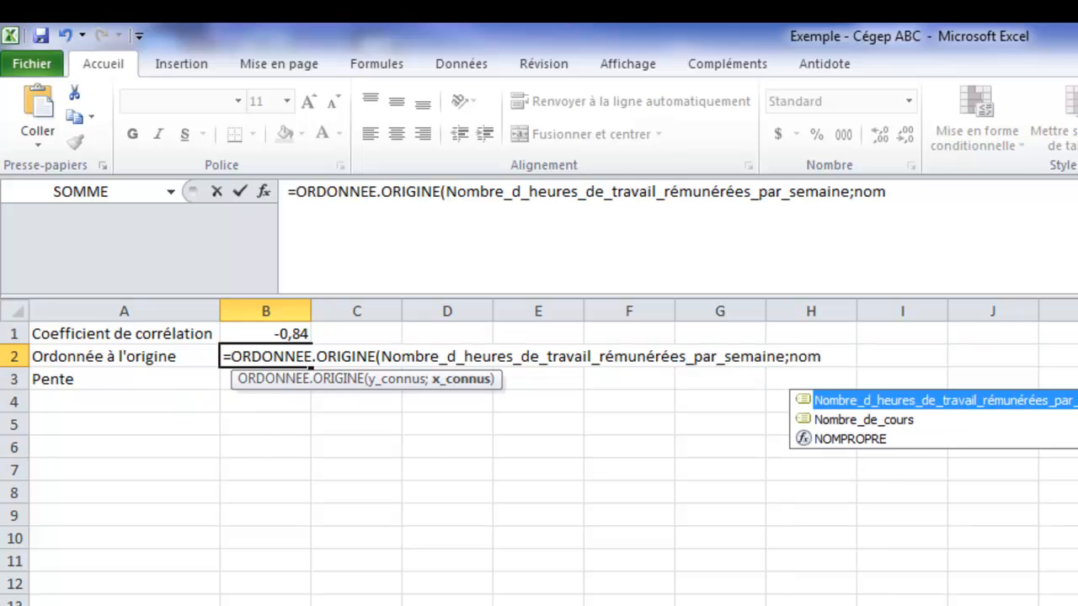
double_click(909, 419)
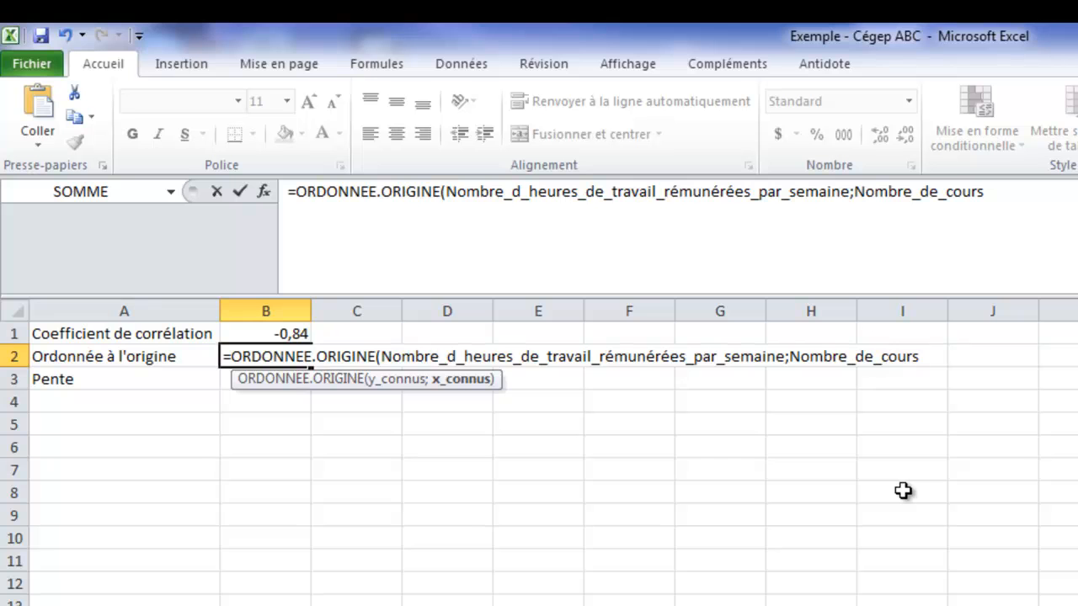
text())
key(Return)
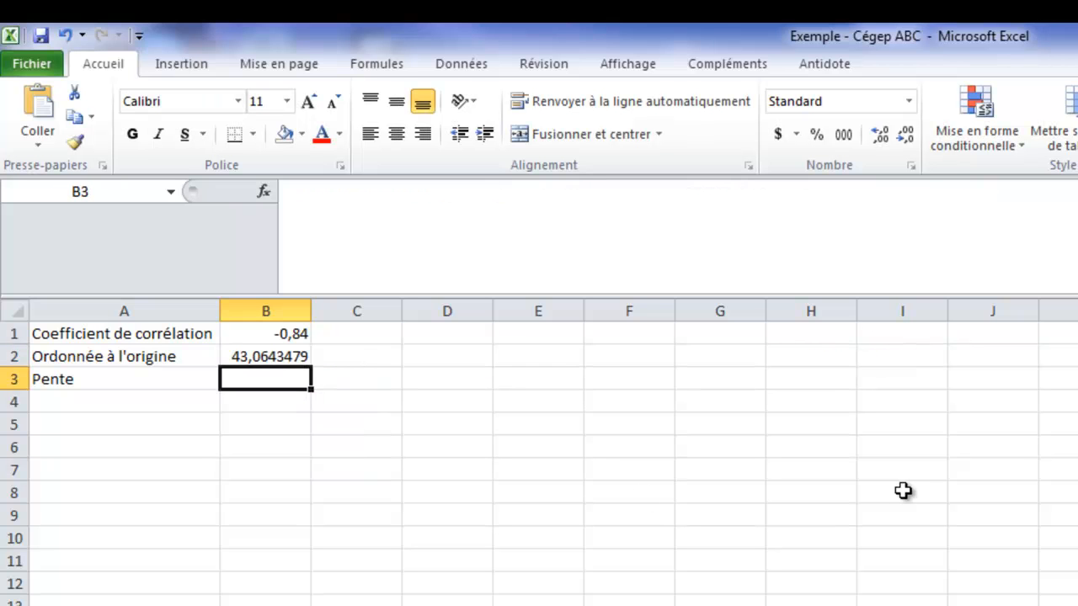
Reduce the display of the intercept in B2 to two decimal places and compare it with the equation on the "Nuage de points" chart
click(296, 357)
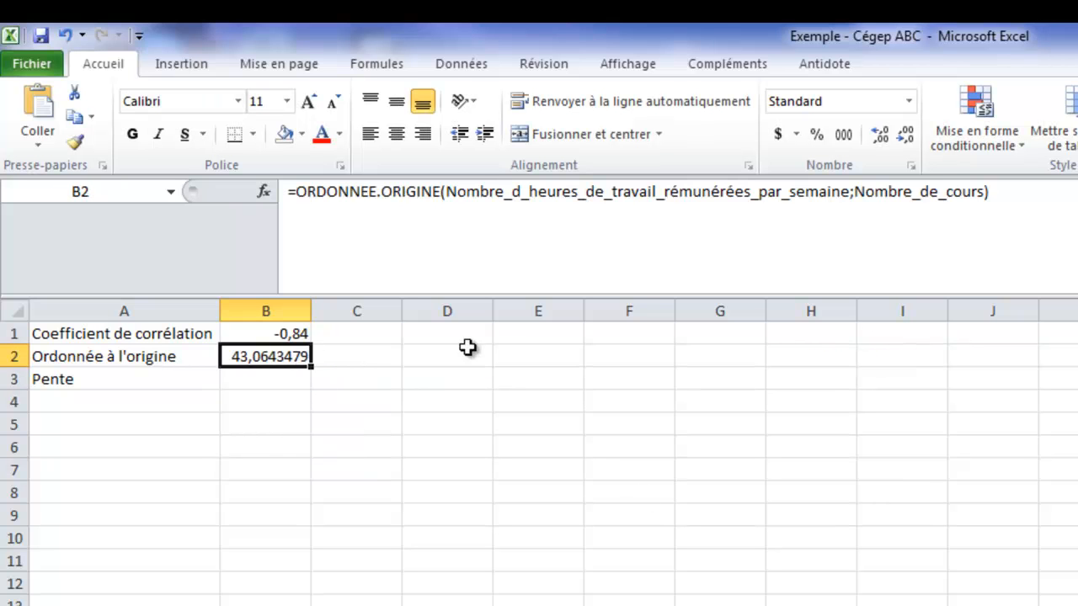
click(905, 134)
click(905, 134)
click(905, 134)
click(905, 134)
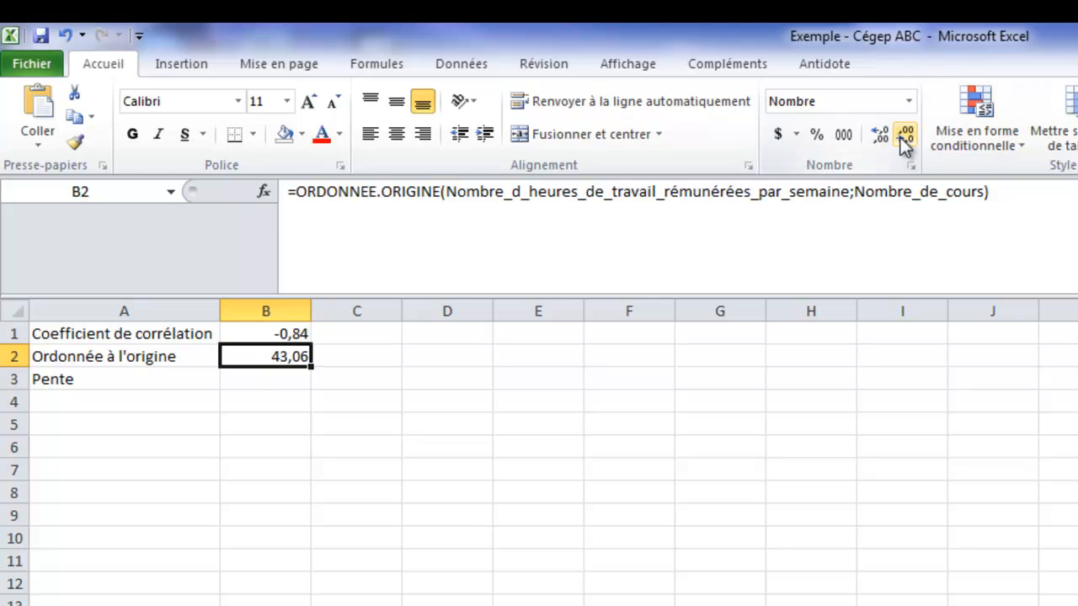
click(904, 134)
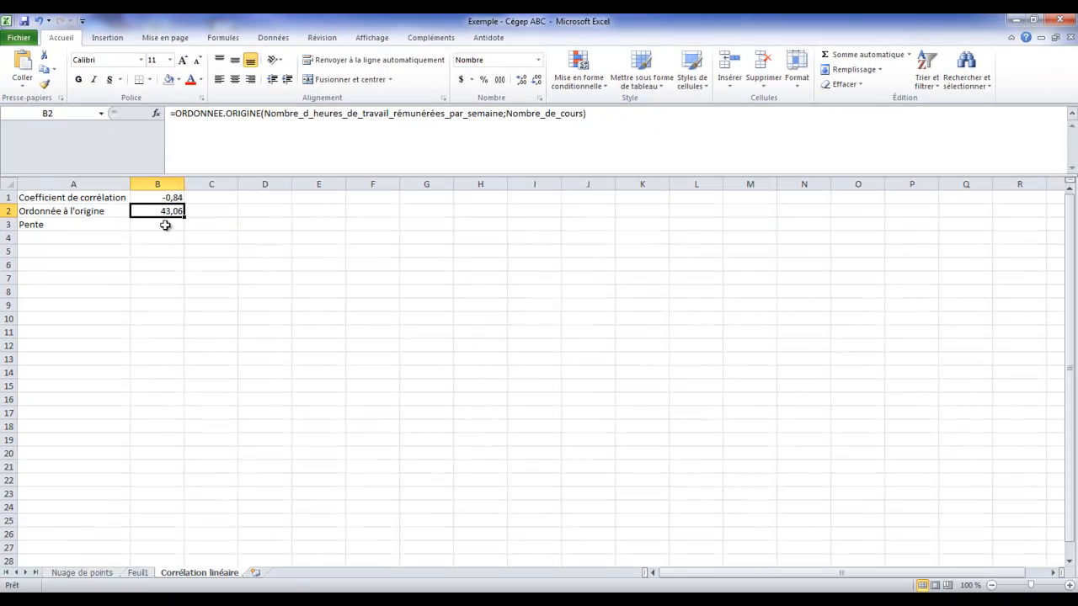
click(106, 573)
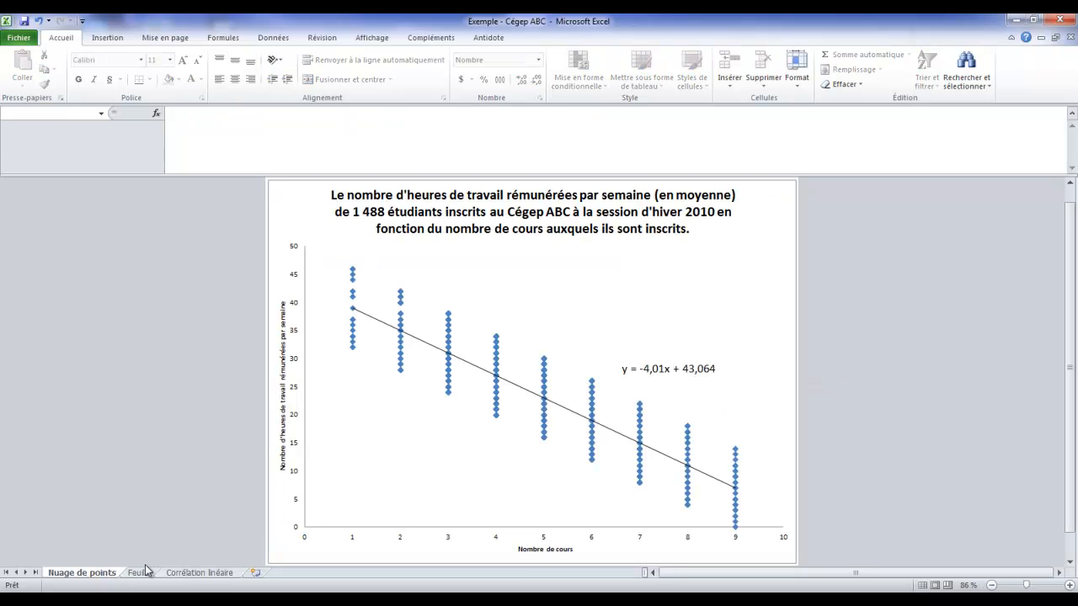
click(199, 572)
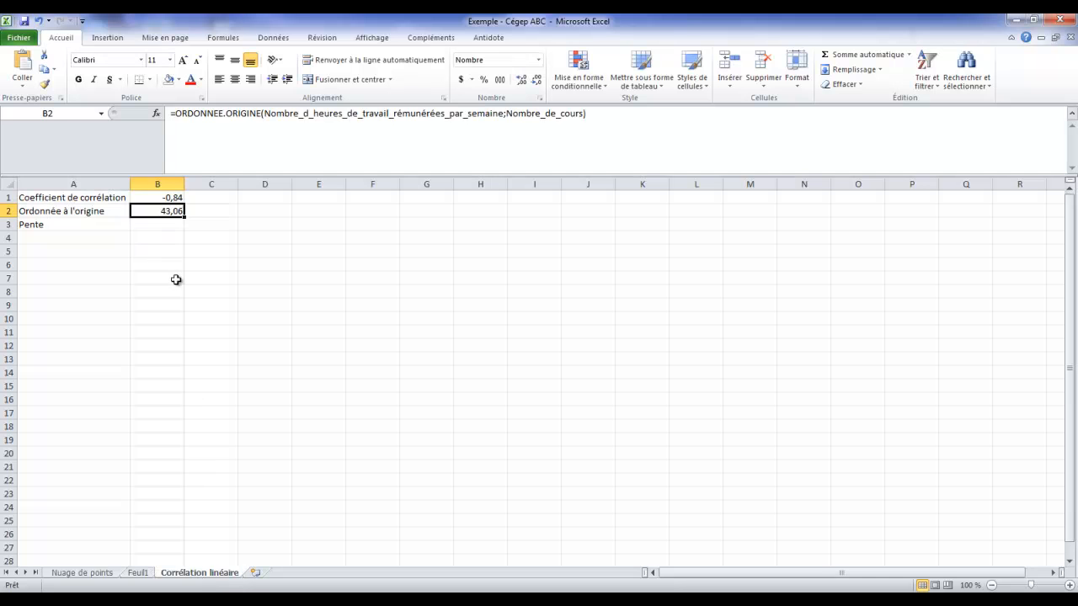
Calculate the slope in B3 of the "Corrélation linéaire" sheet with =PENTE(Nombre_d_heures_de_travail_rémunérées_par_semaine;Nombre_de_cours)
click(160, 226)
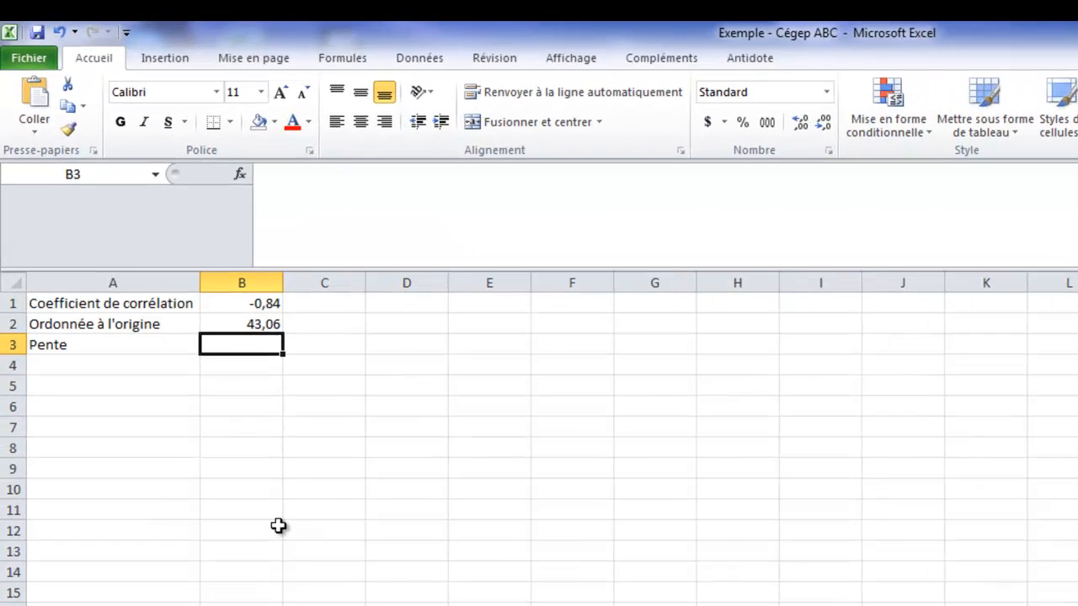
text(=pen)
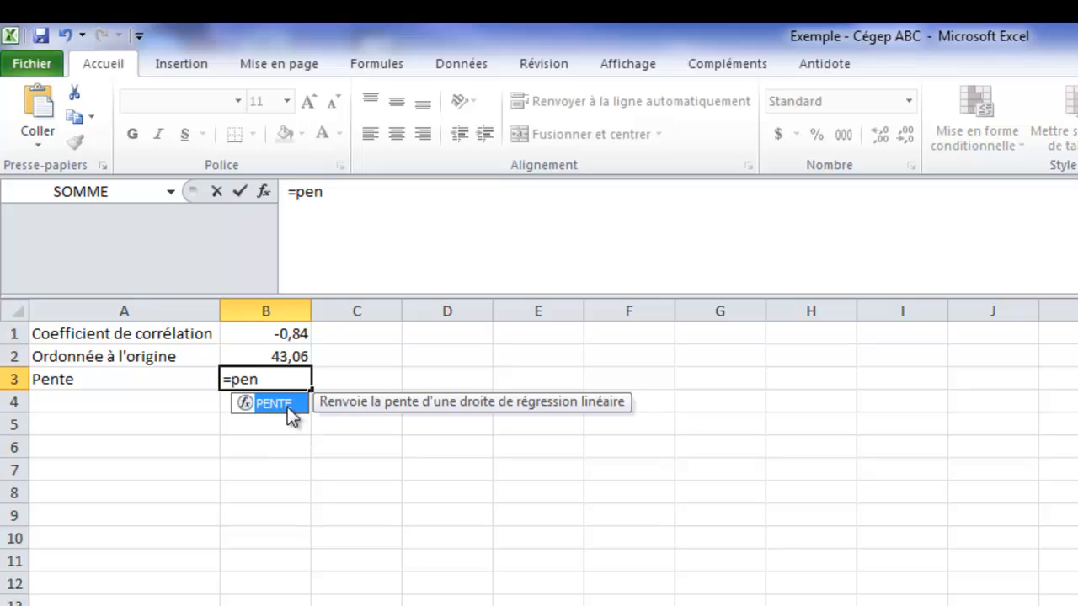
double_click(287, 407)
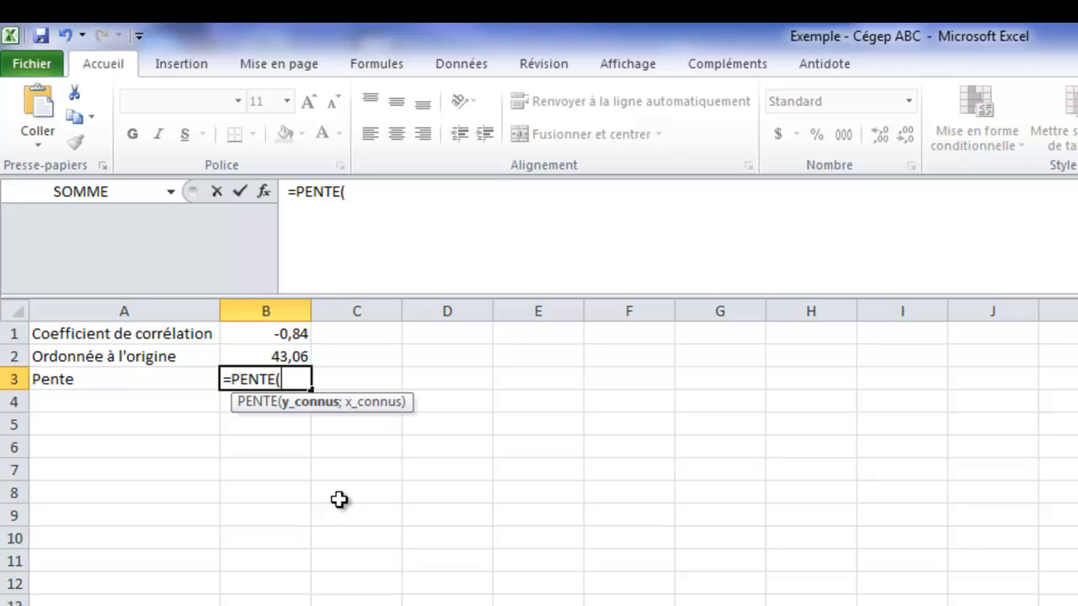
text(nom)
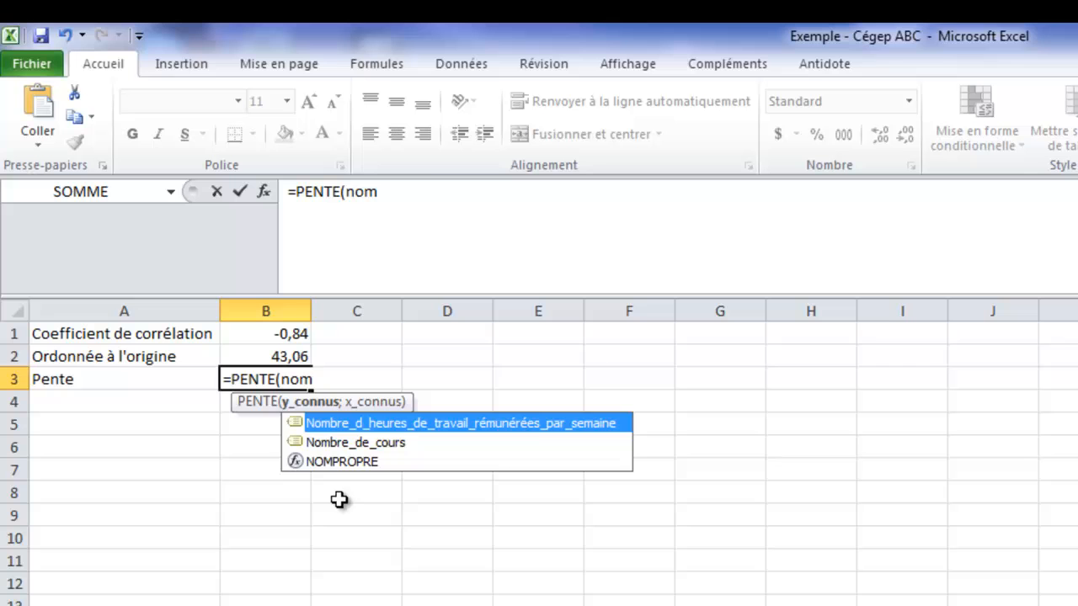
double_click(524, 423)
text(;)
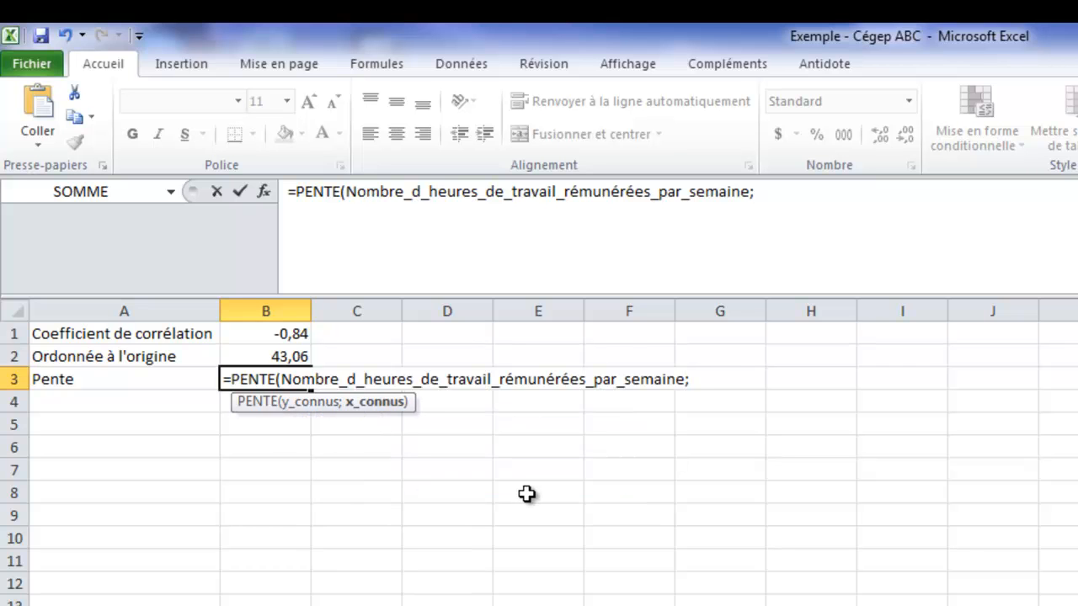
text(nom)
double_click(783, 441)
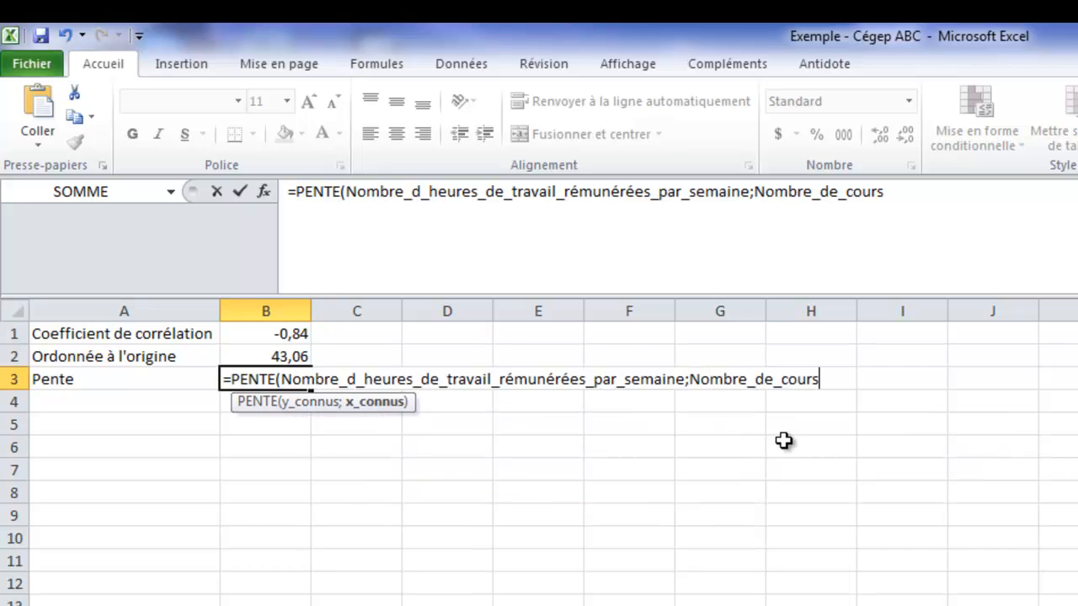
text())
key(Return)
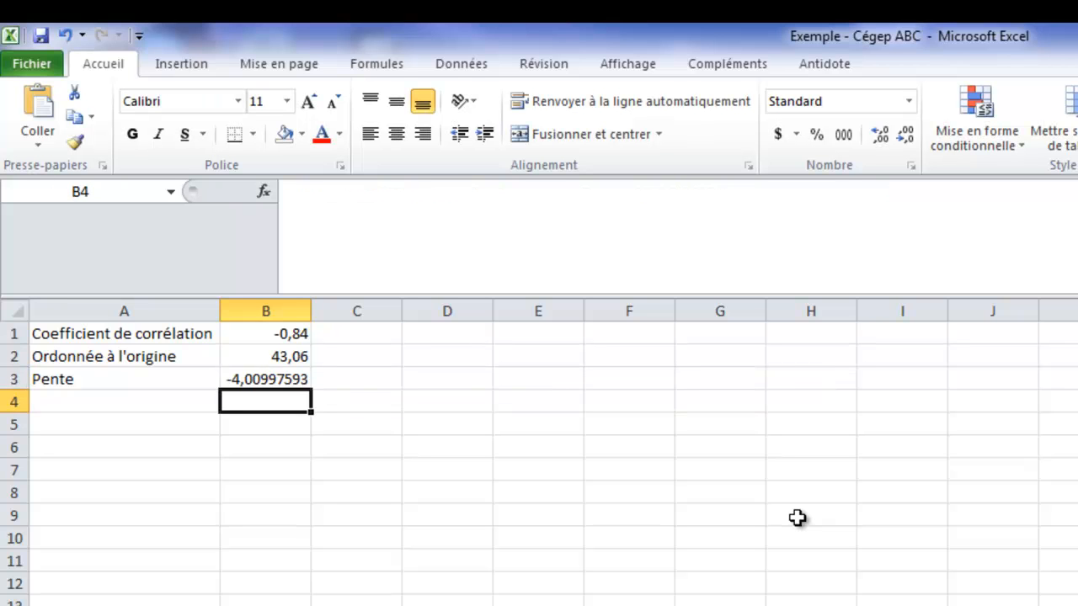
Reduce the display of the slope in B3 to two decimal places
click(269, 378)
click(906, 138)
click(907, 137)
click(907, 137)
click(907, 138)
click(906, 137)
click(907, 136)
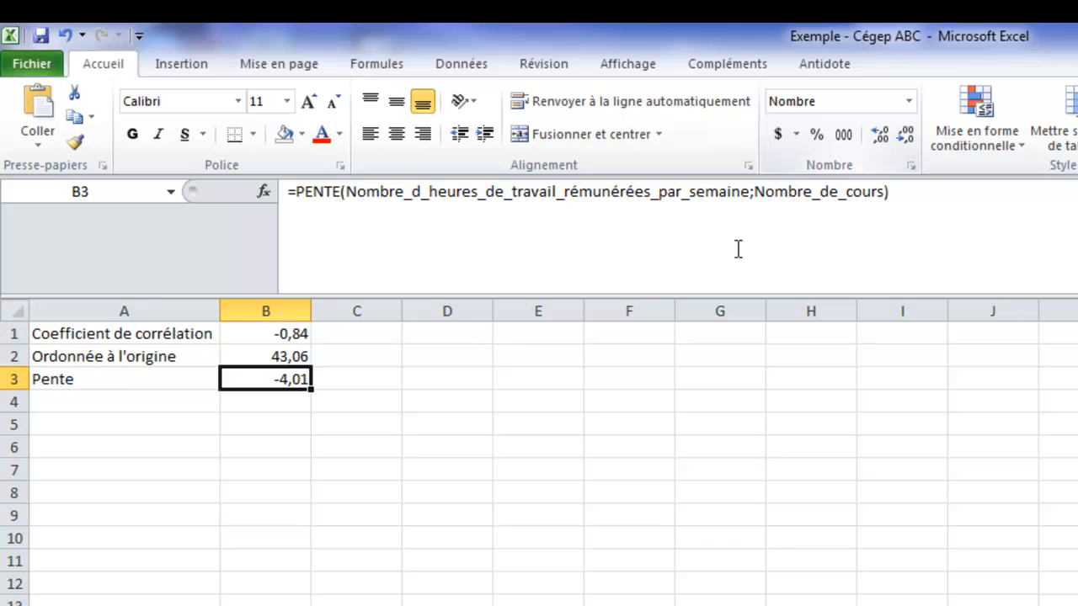
click(392, 402)
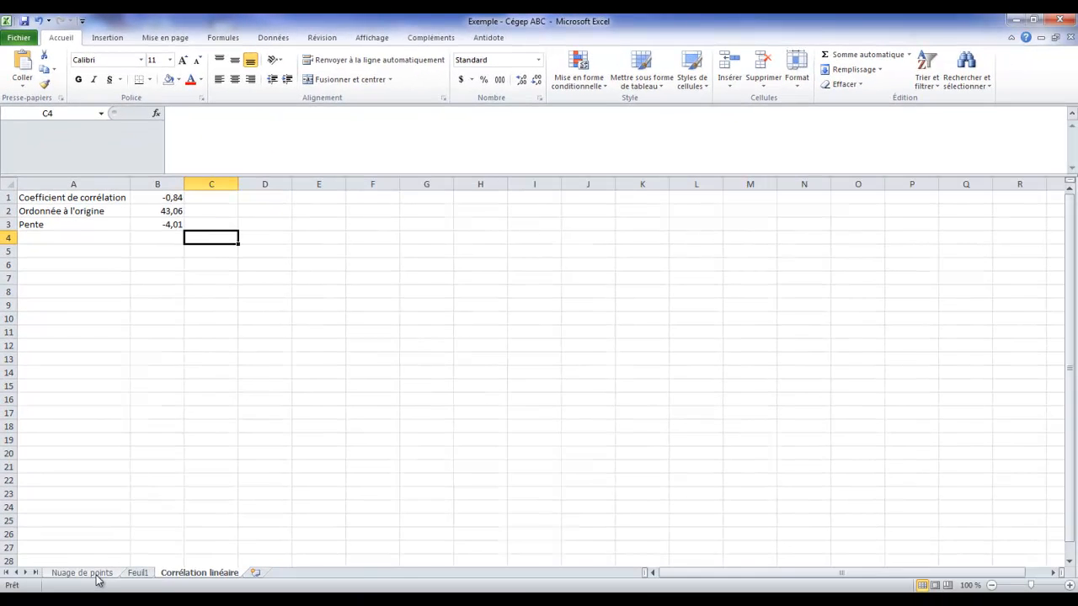
Compare the calculated slope and intercept with the trendline equation on the "Nuage de points" sheet
click(96, 575)
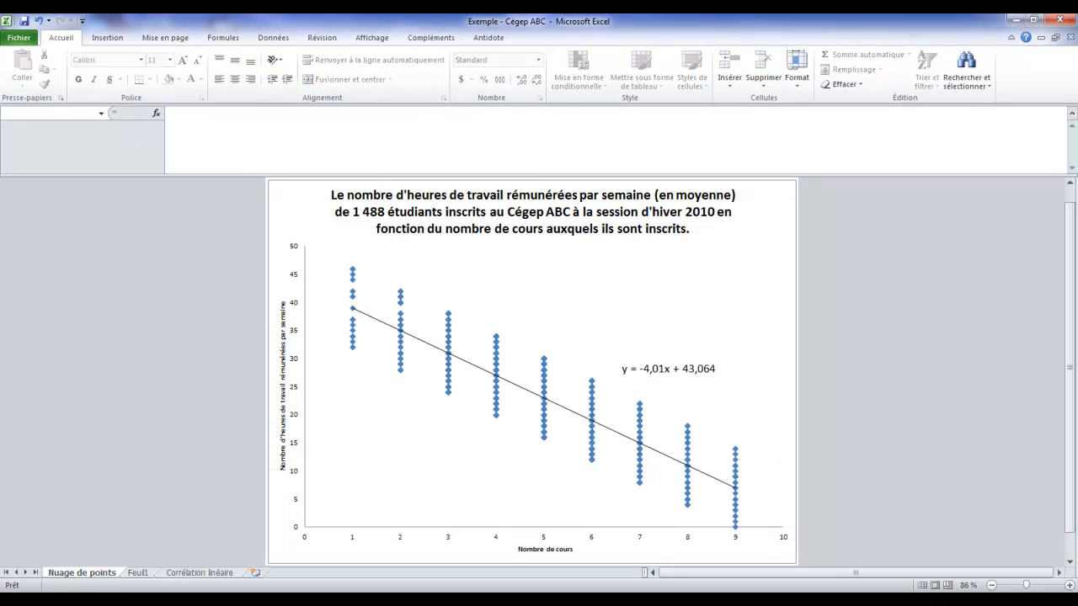
click(187, 573)
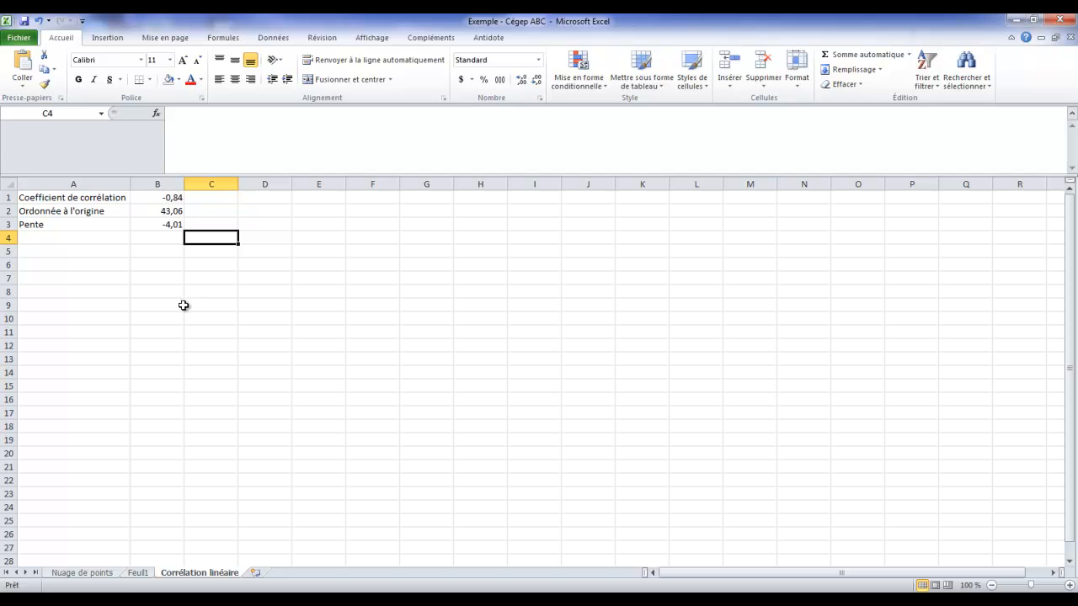
click(87, 575)
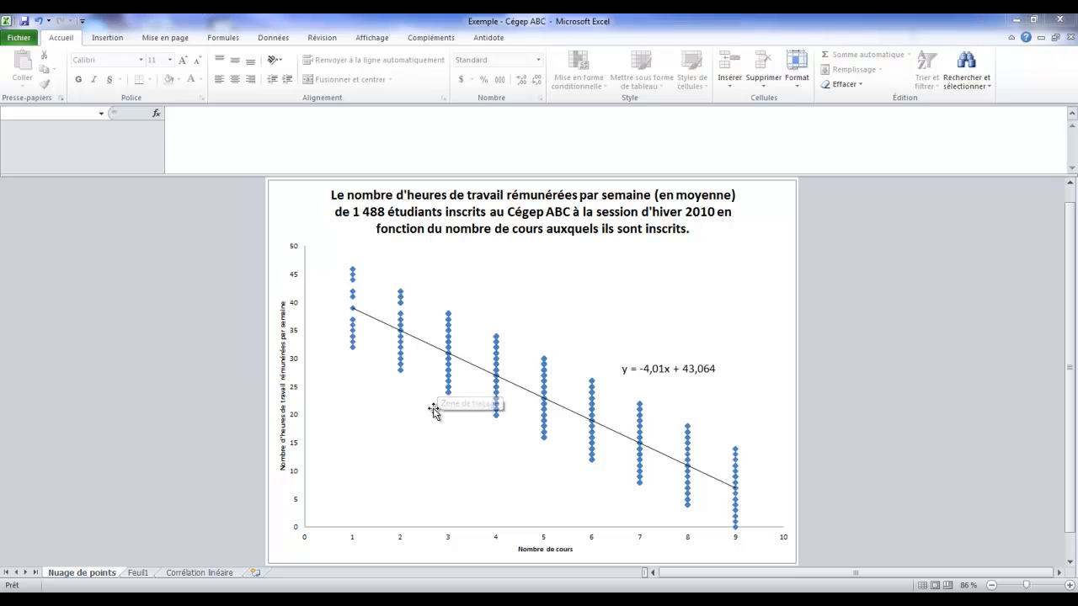
Estimate the weekly work hours for 5 courses in E3 of "Corrélation linéaire" with =B3*5+B2 and check the estimate against the chart's trendline
click(217, 573)
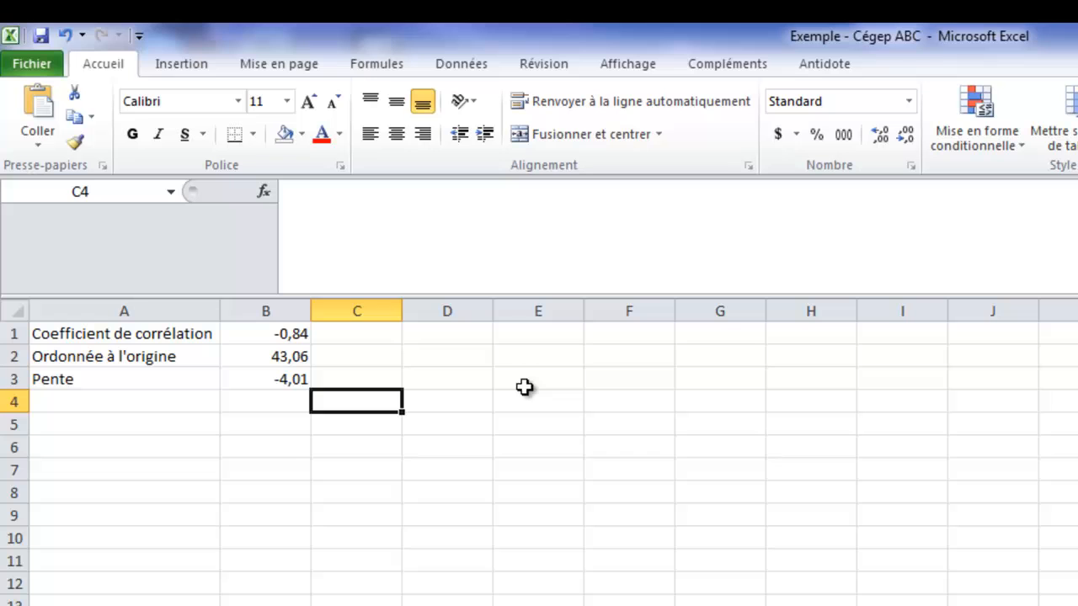
click(407, 288)
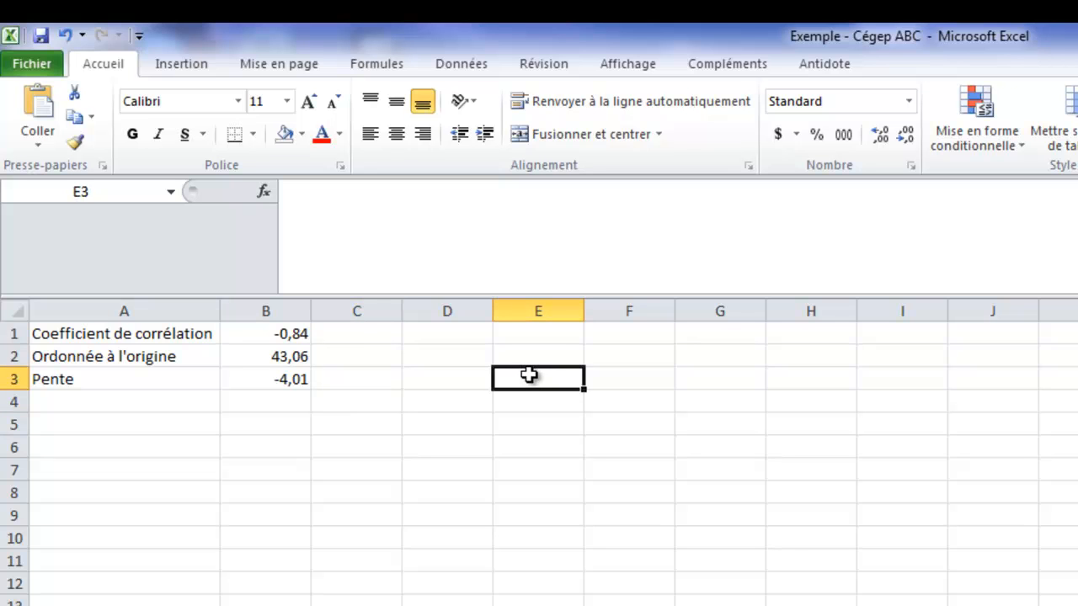
text(=)
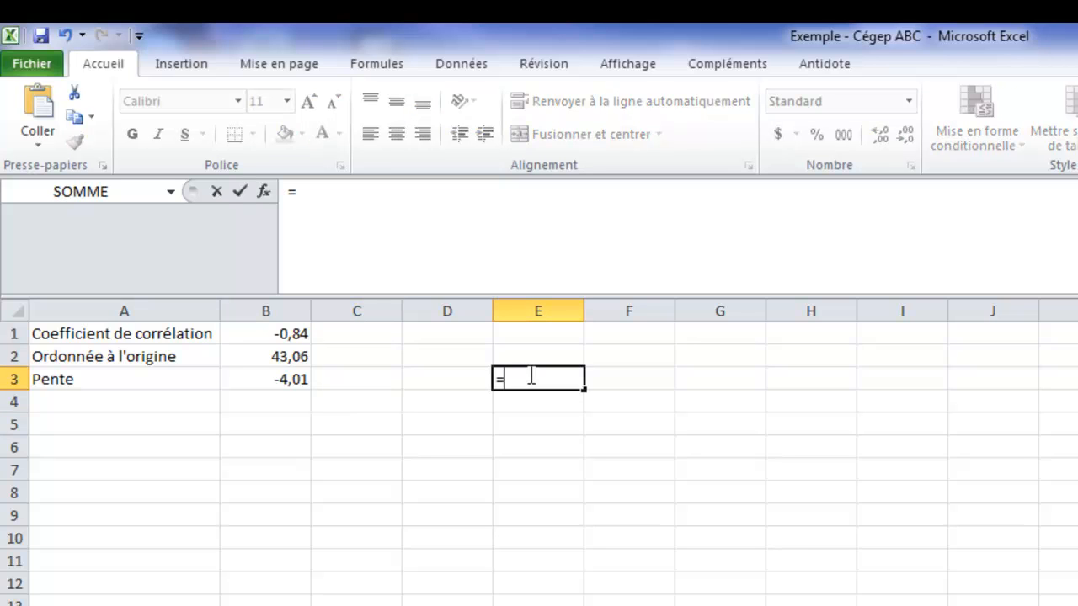
click(296, 379)
text(*)
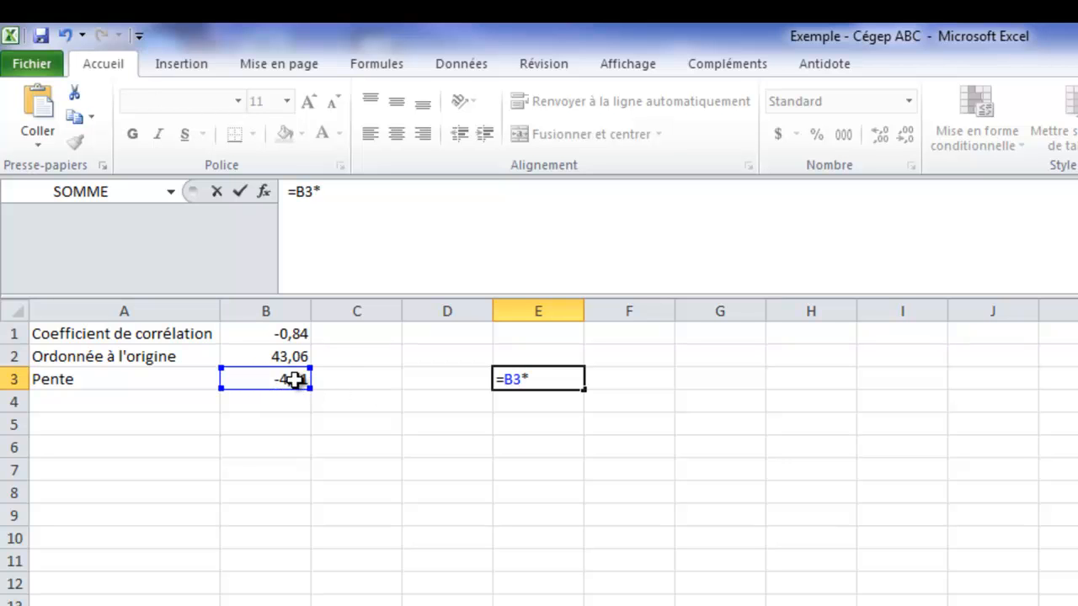
text(5+)
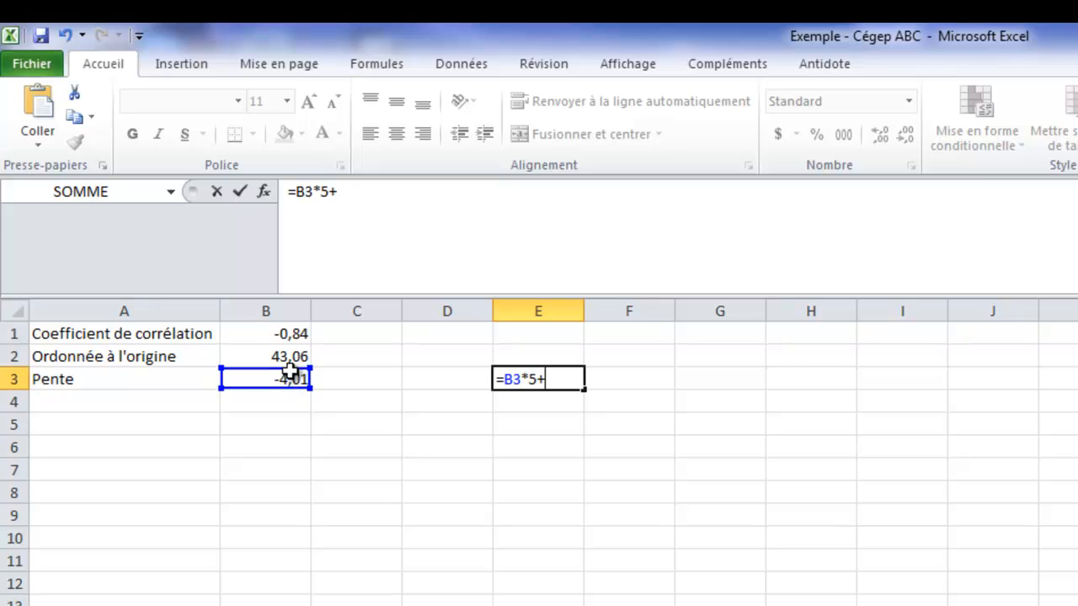
click(279, 357)
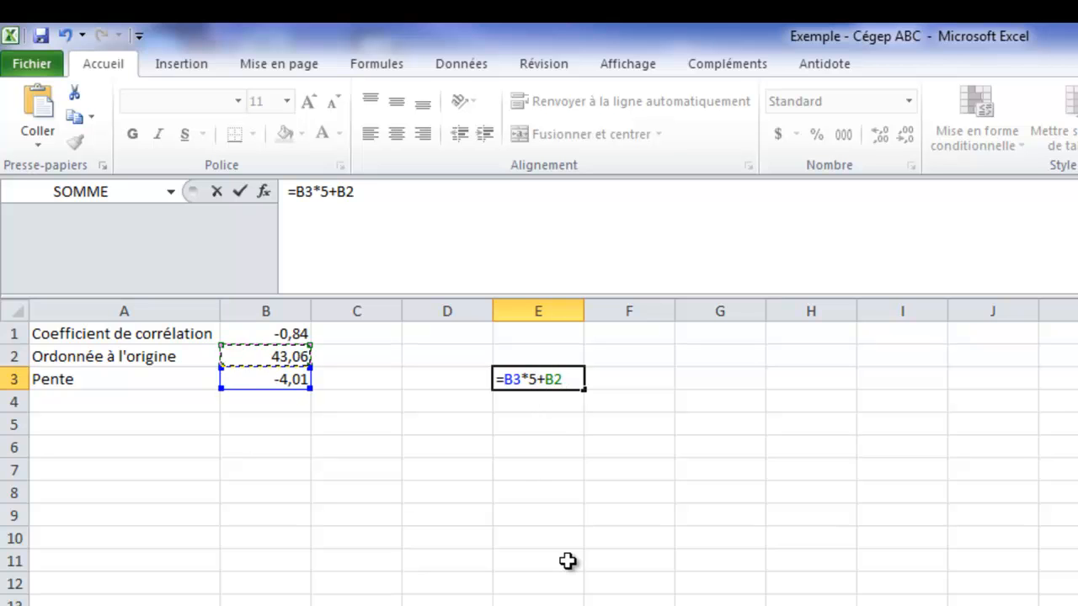
key(Return)
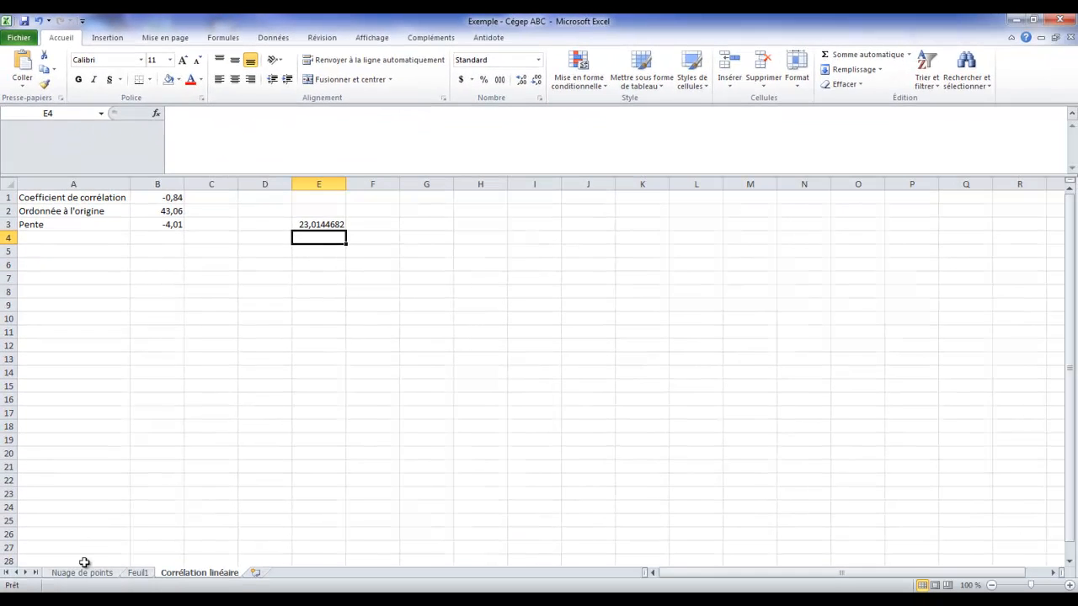
click(84, 574)
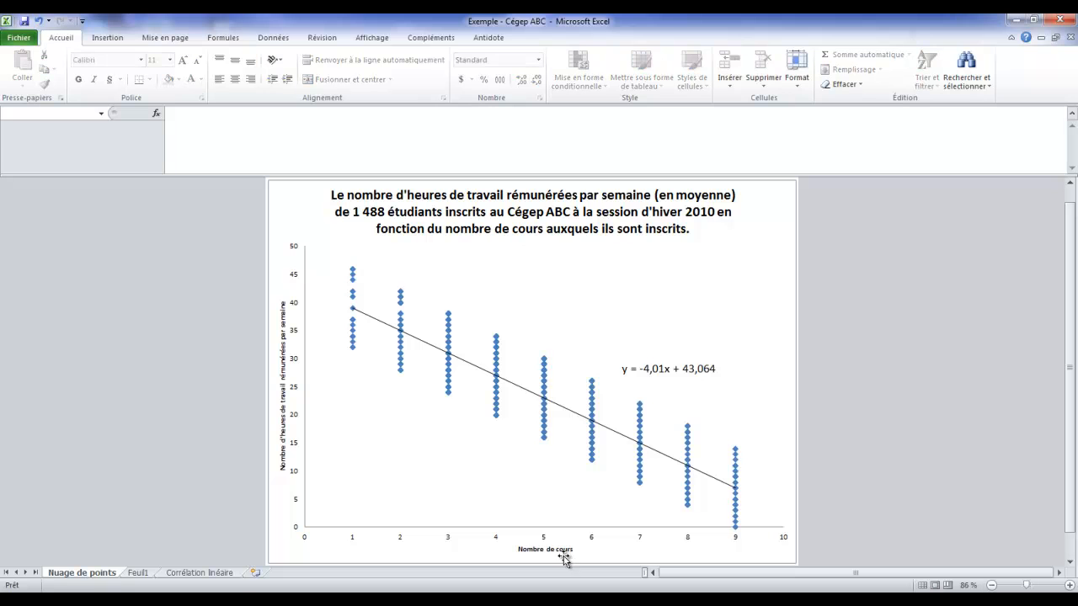